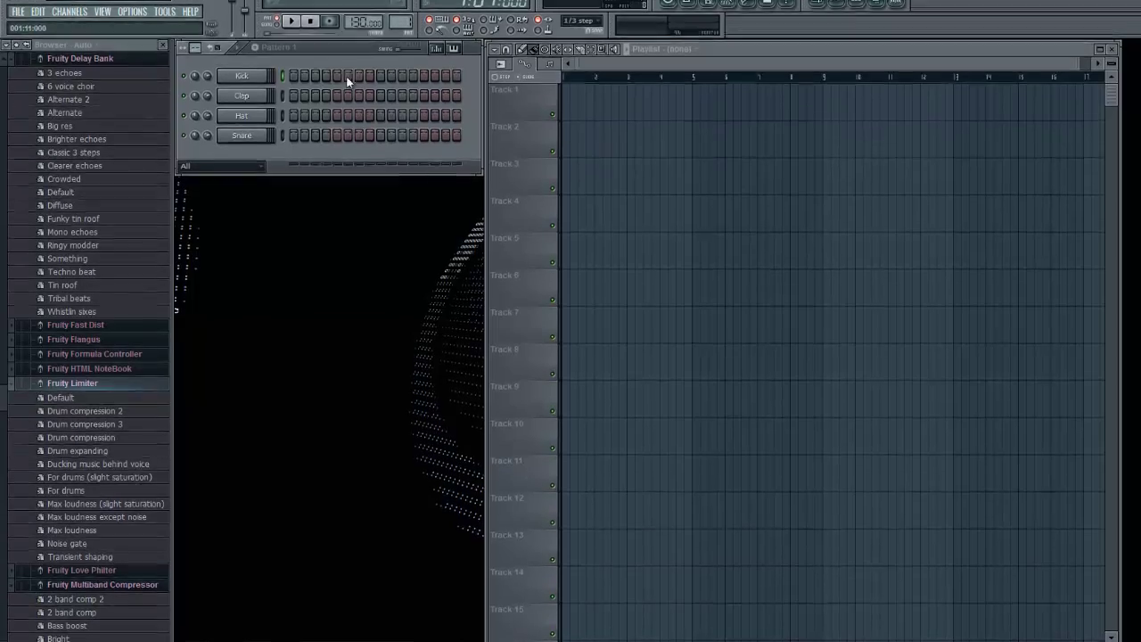
- Browse the File menu and the channel commands without choosing anything
scroll(2, 316, up, 15)
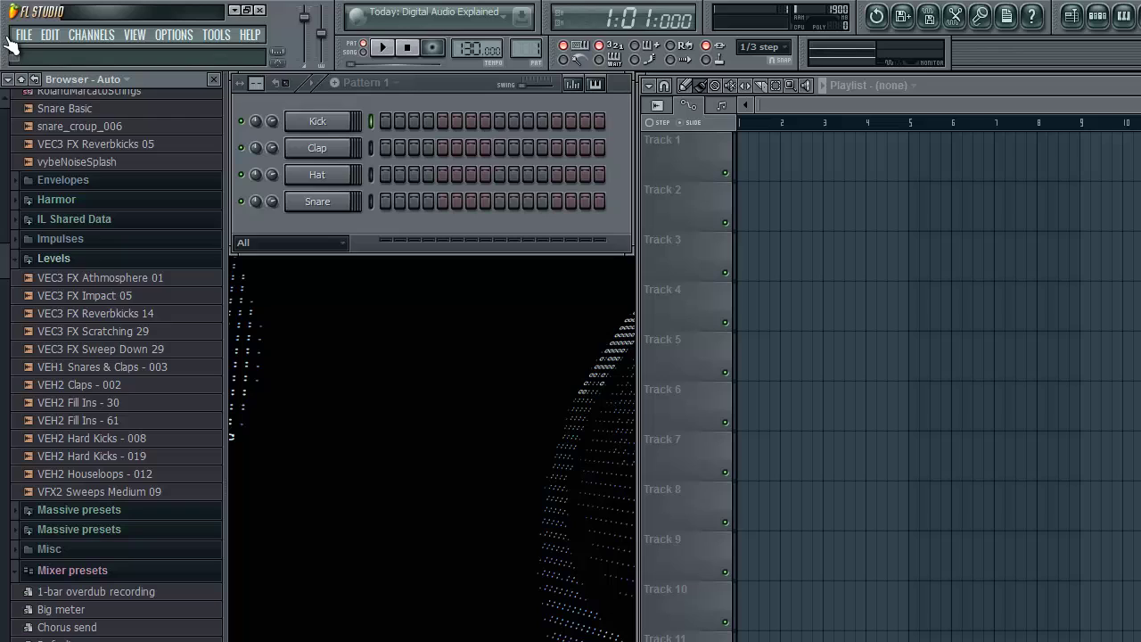
click(18, 4)
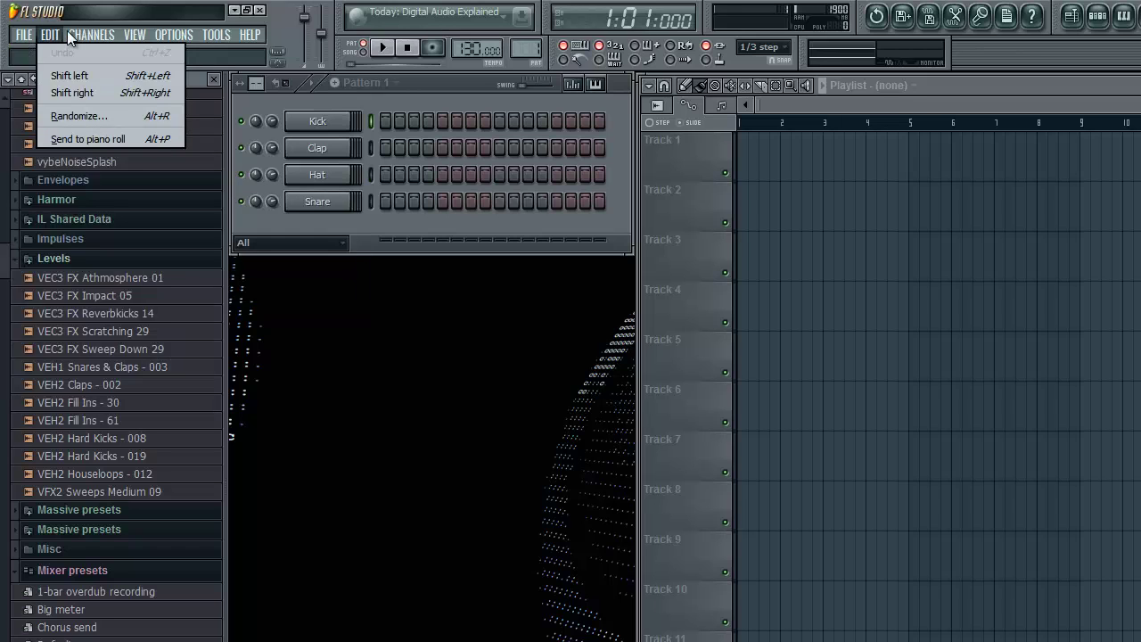
mouse_move(135, 35)
mouse_move(84, 38)
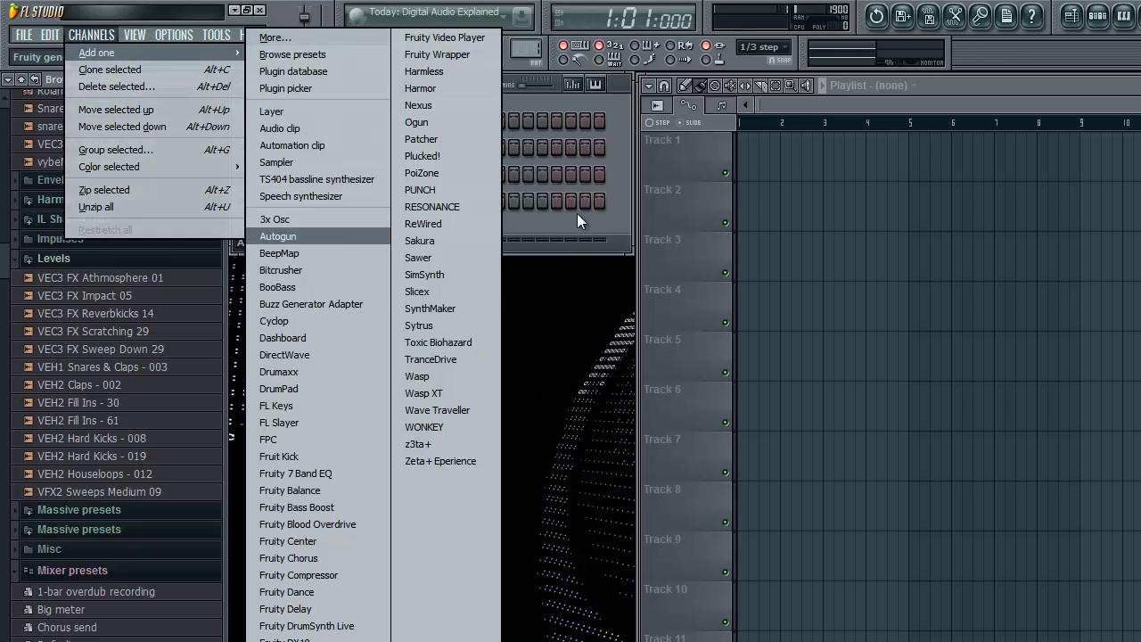
click(577, 214)
- View the Clap, Hat and Snare channel settings, then close the Snare settings
click(343, 144)
click(335, 177)
click(332, 205)
click(824, 99)
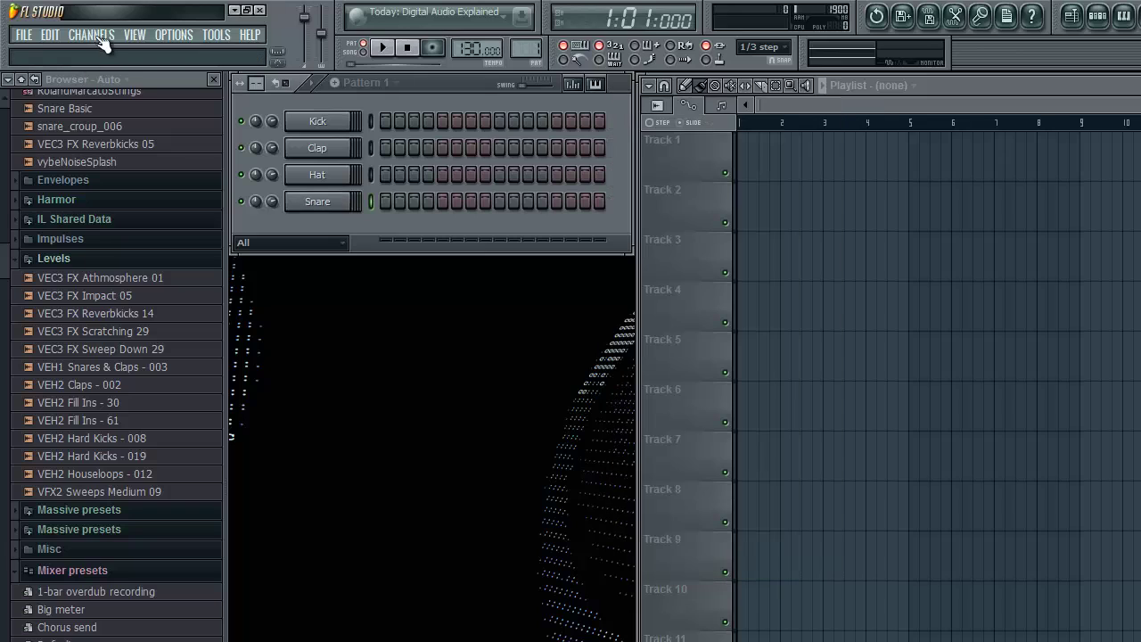
- Look through the list of plugins to add, then close it unchanged
click(96, 35)
mouse_move(98, 53)
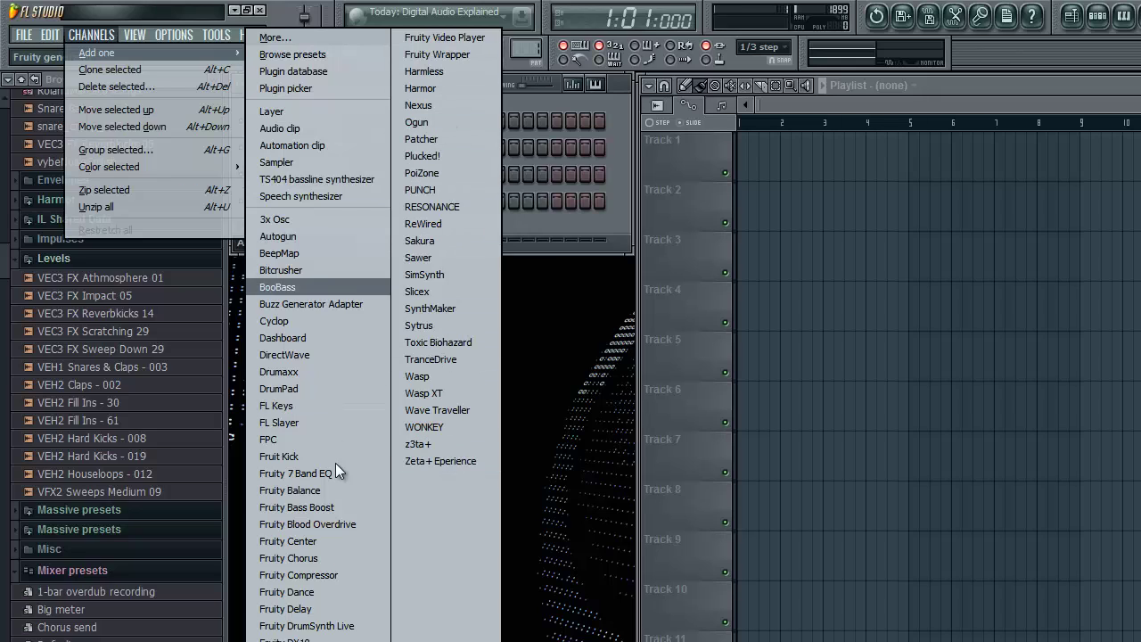
click(579, 224)
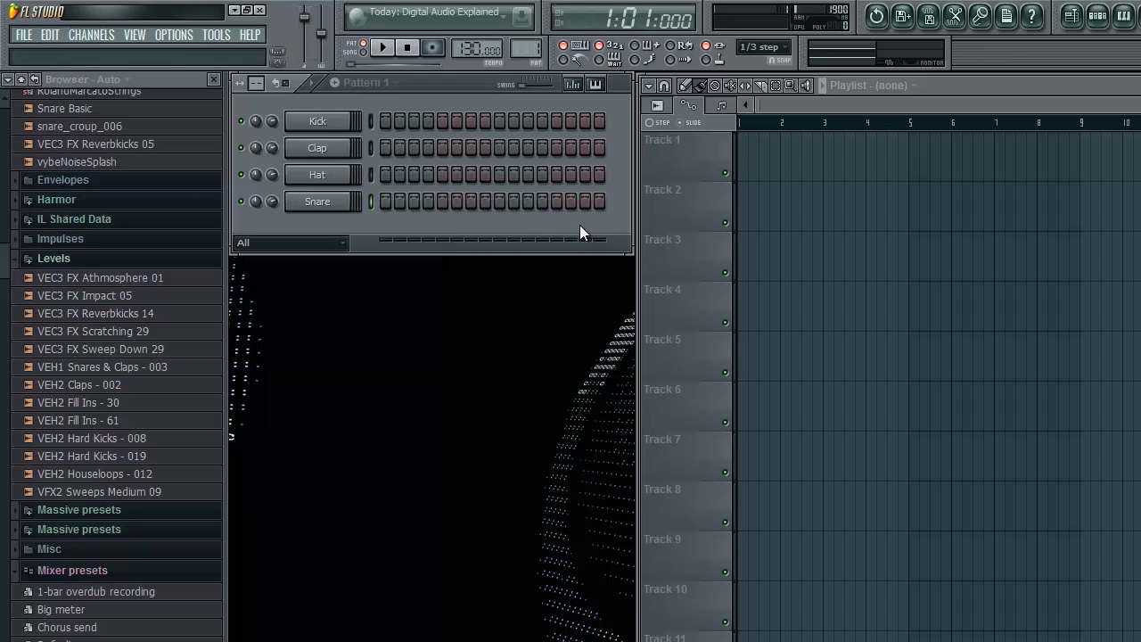
- Turn on the hint bar from the View toolbar options
click(131, 35)
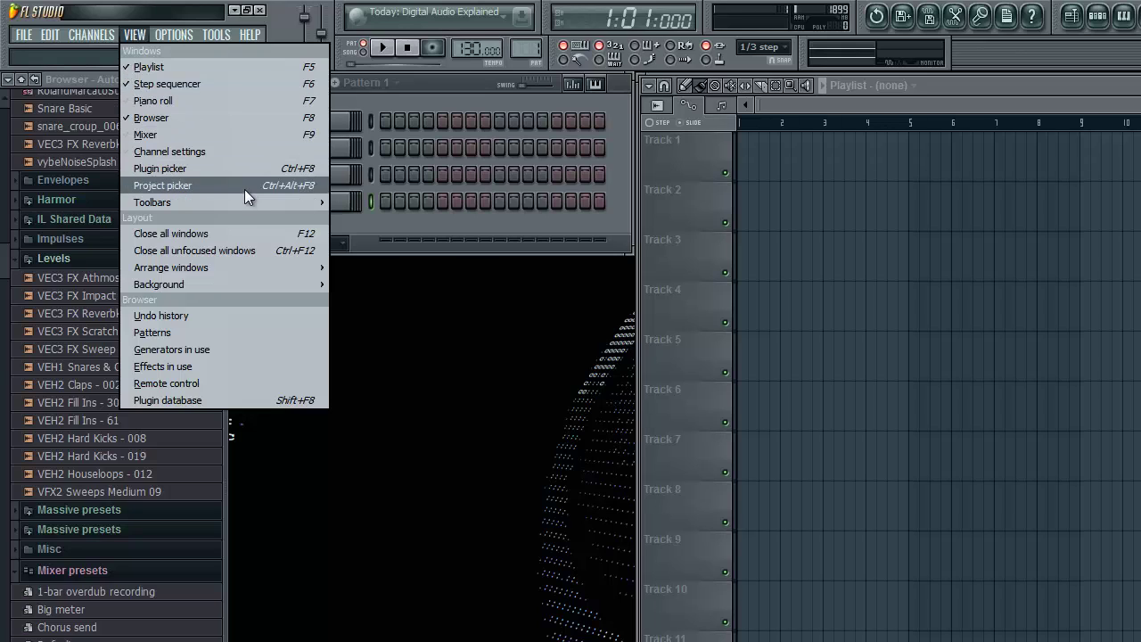
mouse_move(224, 202)
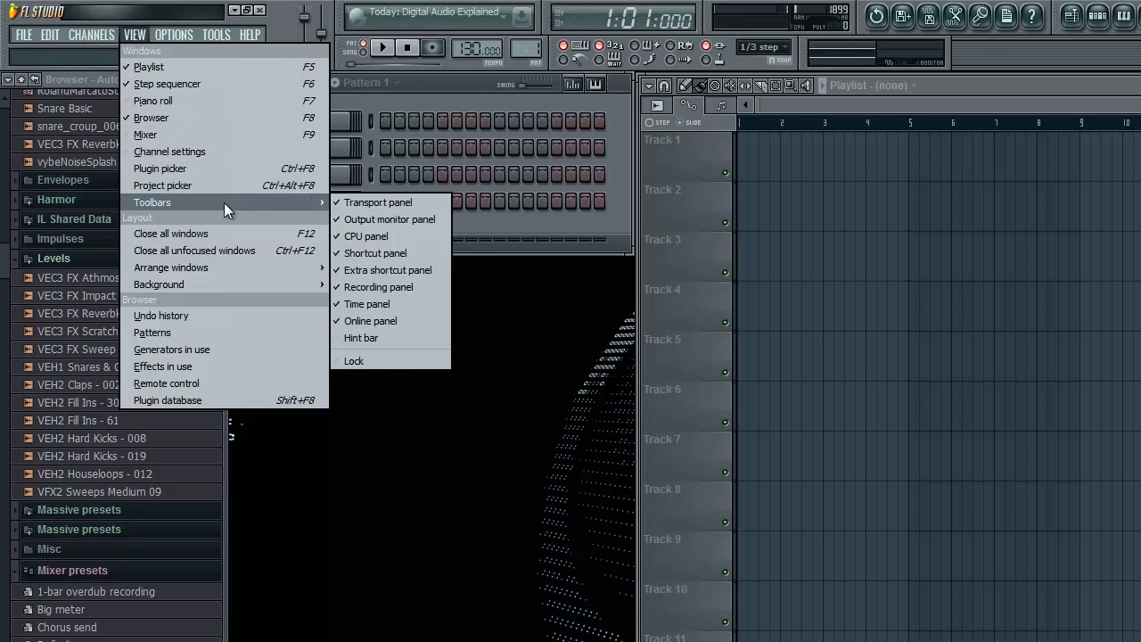
click(376, 338)
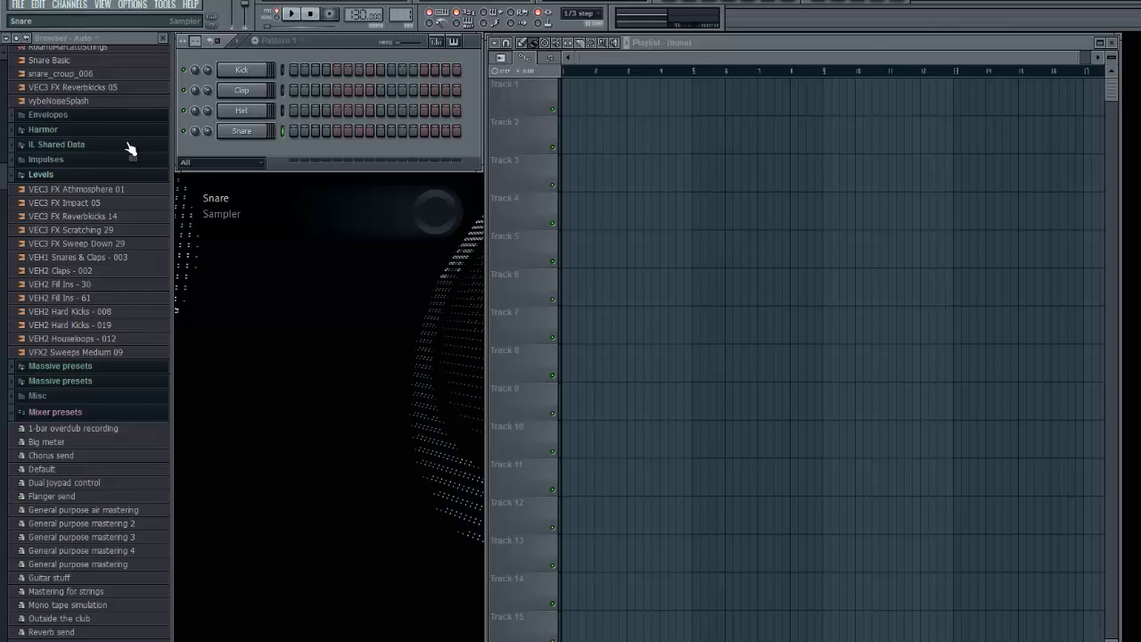
scroll(101, 159, down, 10)
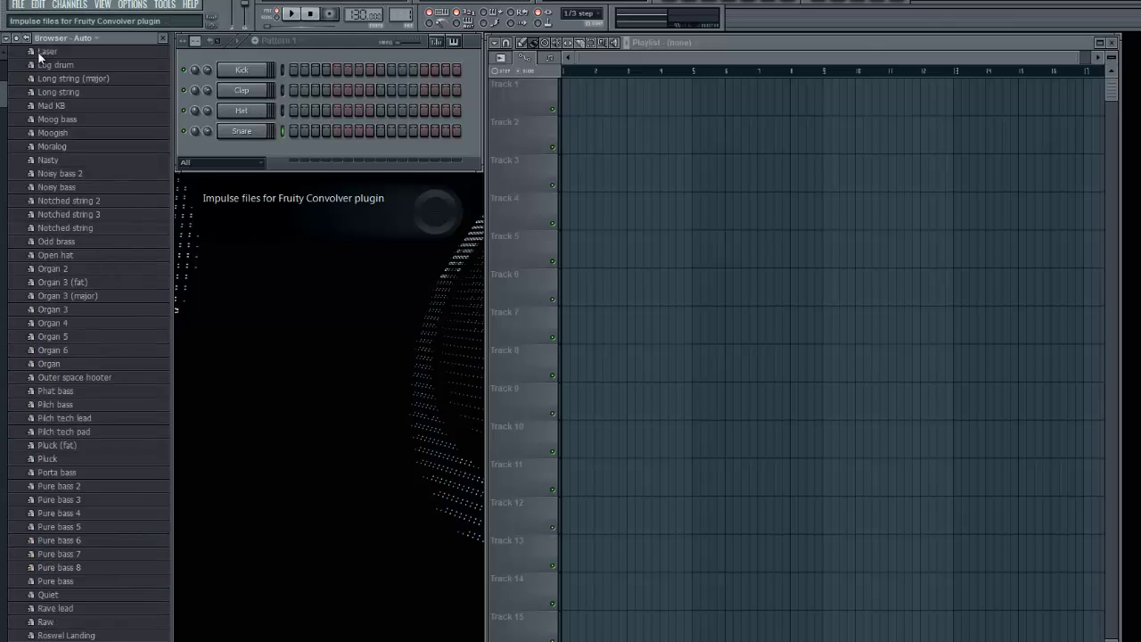
scroll(105, 54, up, 15)
click(105, 6)
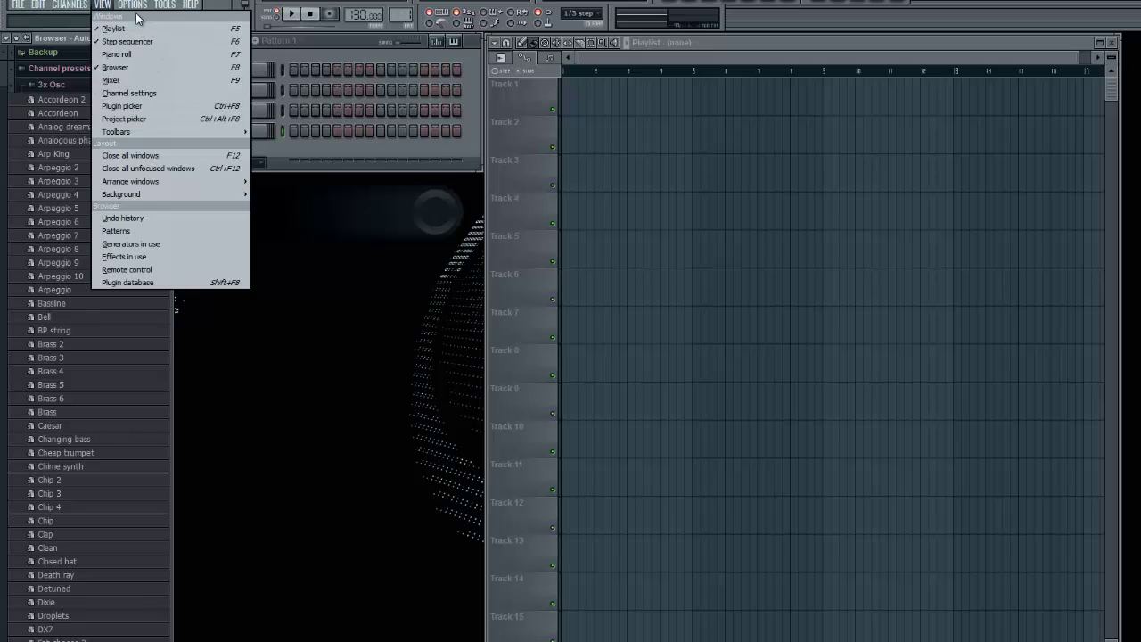
click(137, 6)
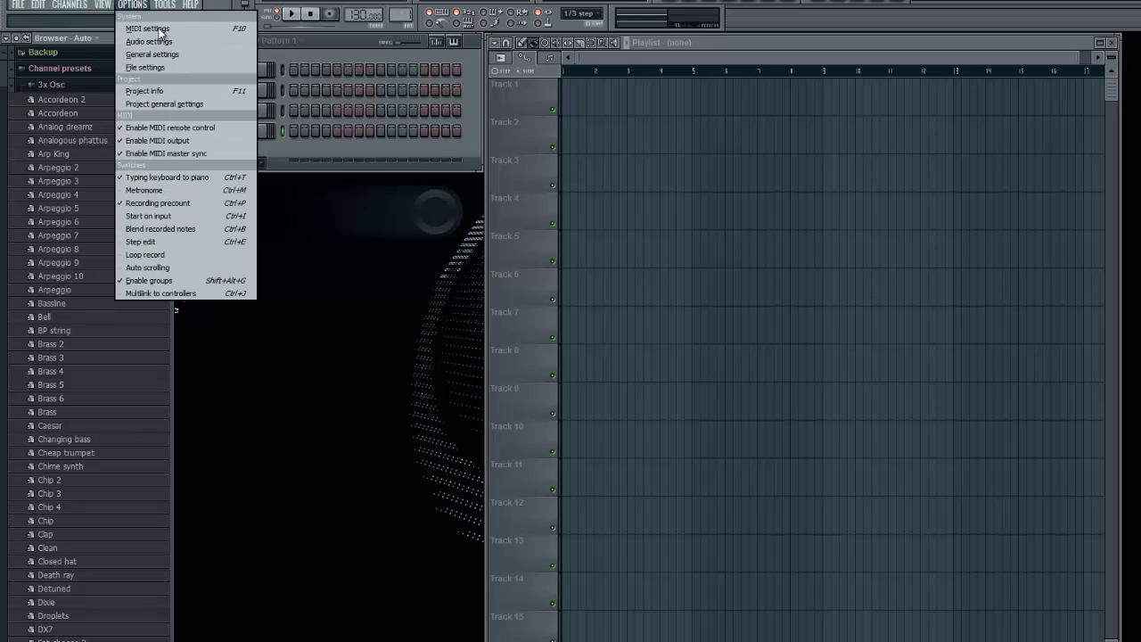
click(160, 30)
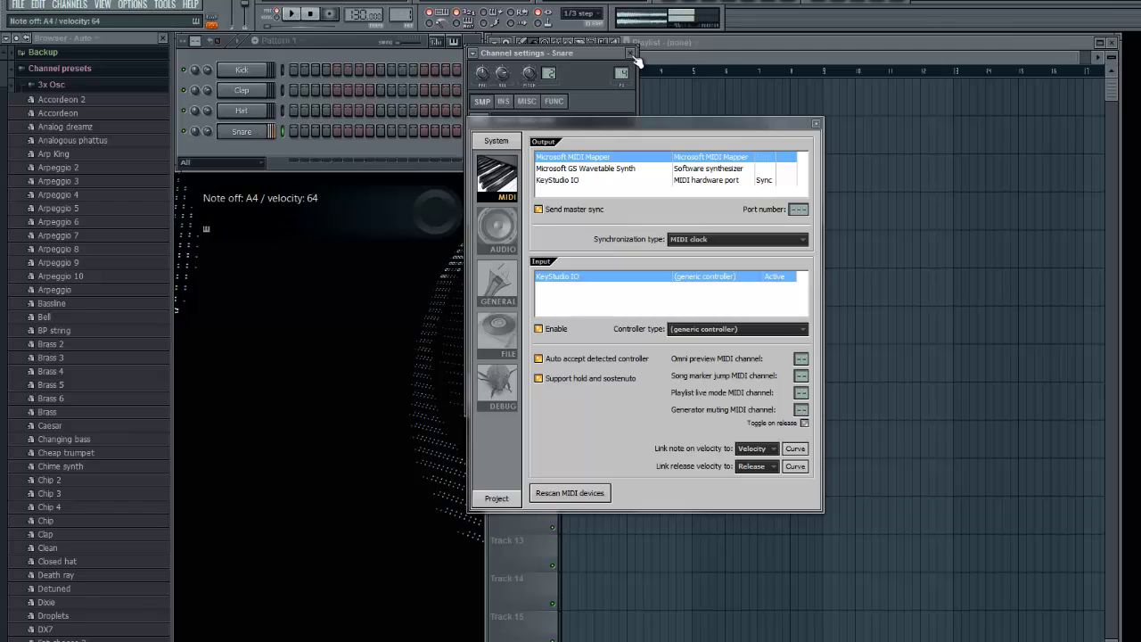
click(619, 279)
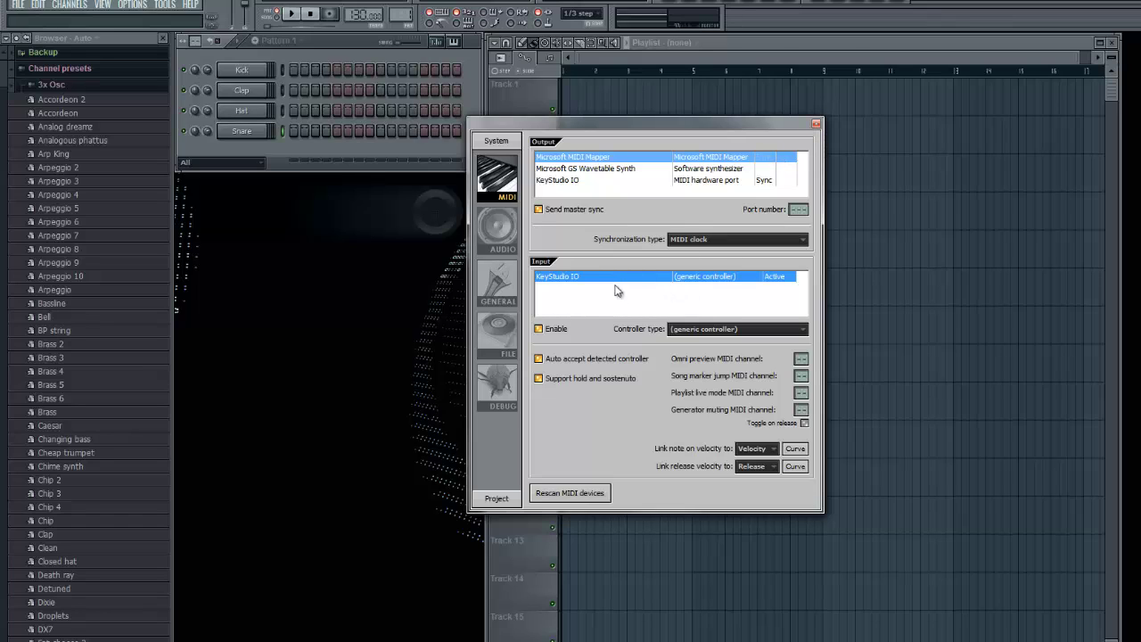
click(815, 124)
- In Audio settings, change the output device from ASIO4ALL v2 to Primary Sound Driver
click(129, 8)
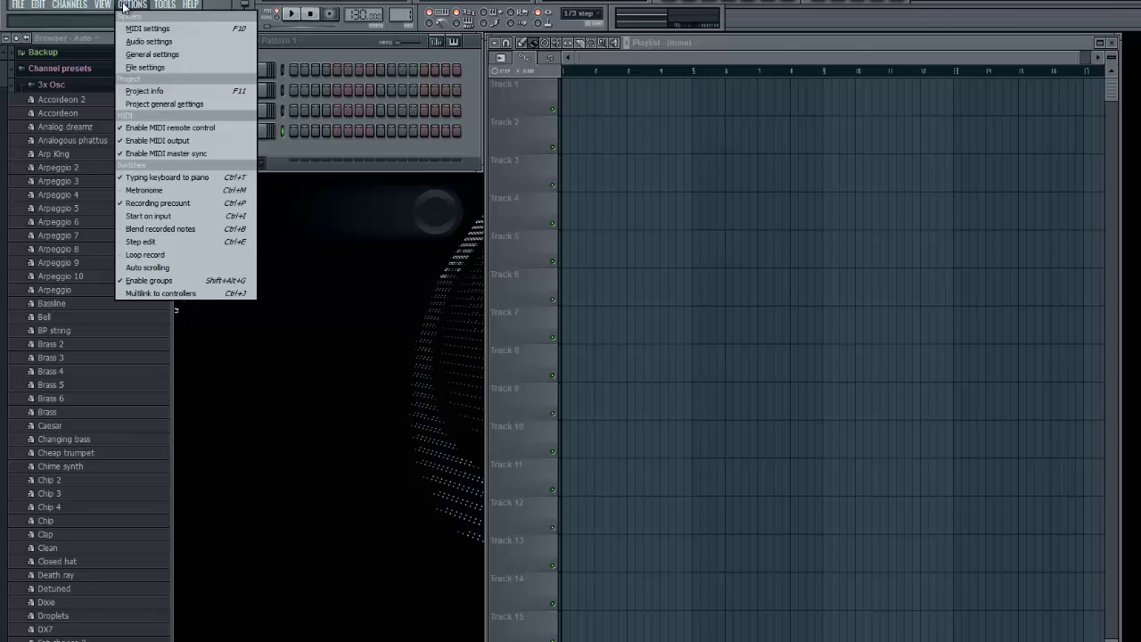
click(160, 42)
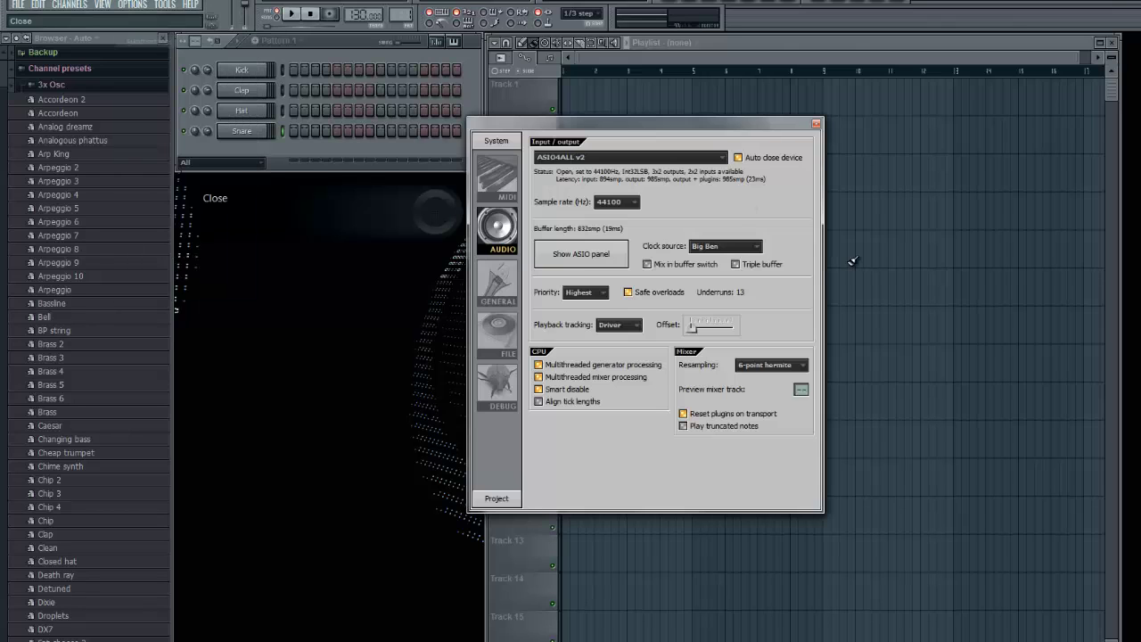
click(570, 161)
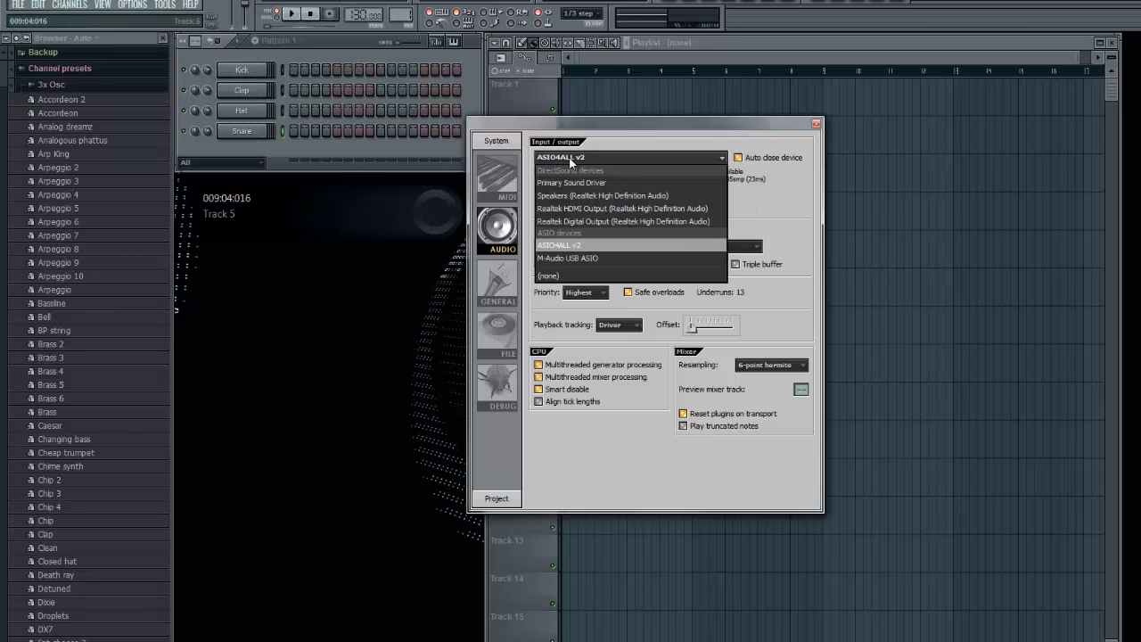
click(624, 183)
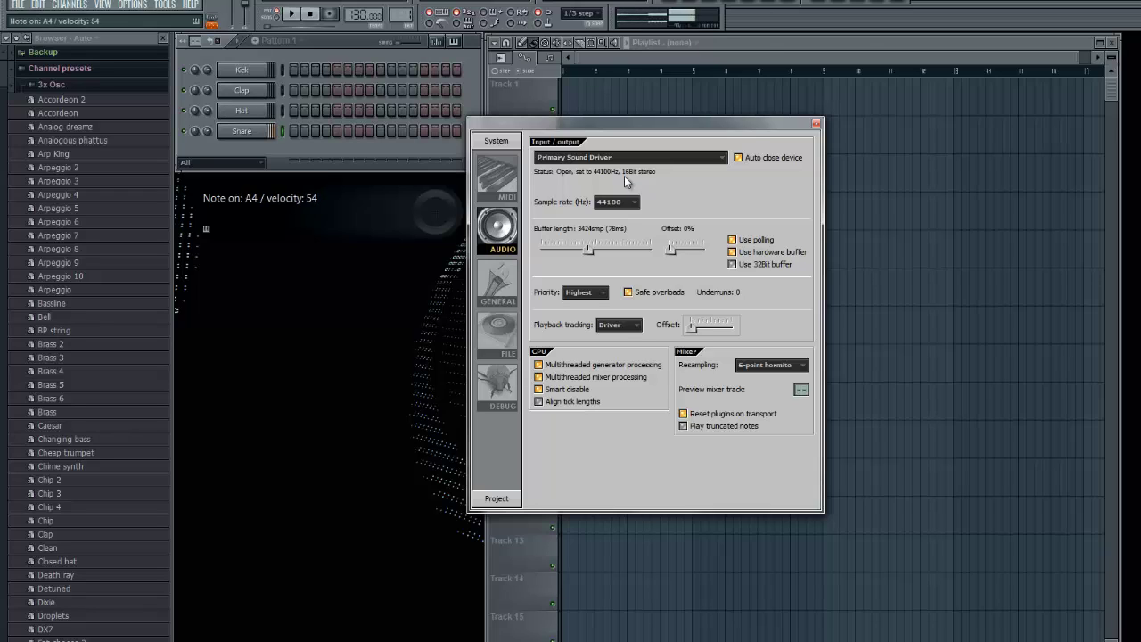
click(682, 158)
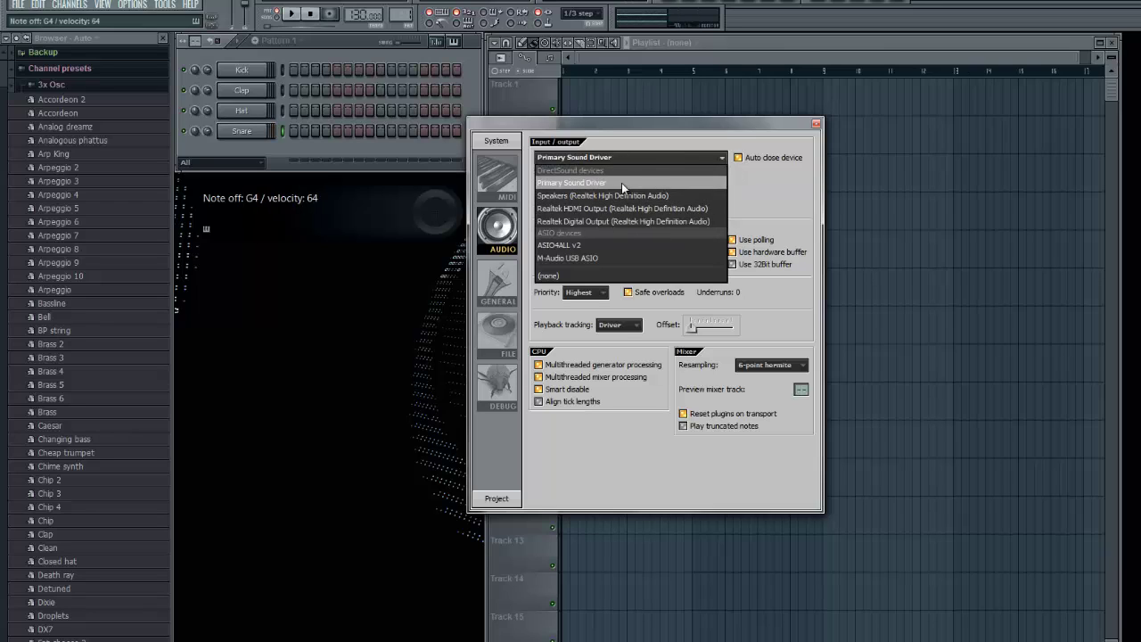
click(720, 157)
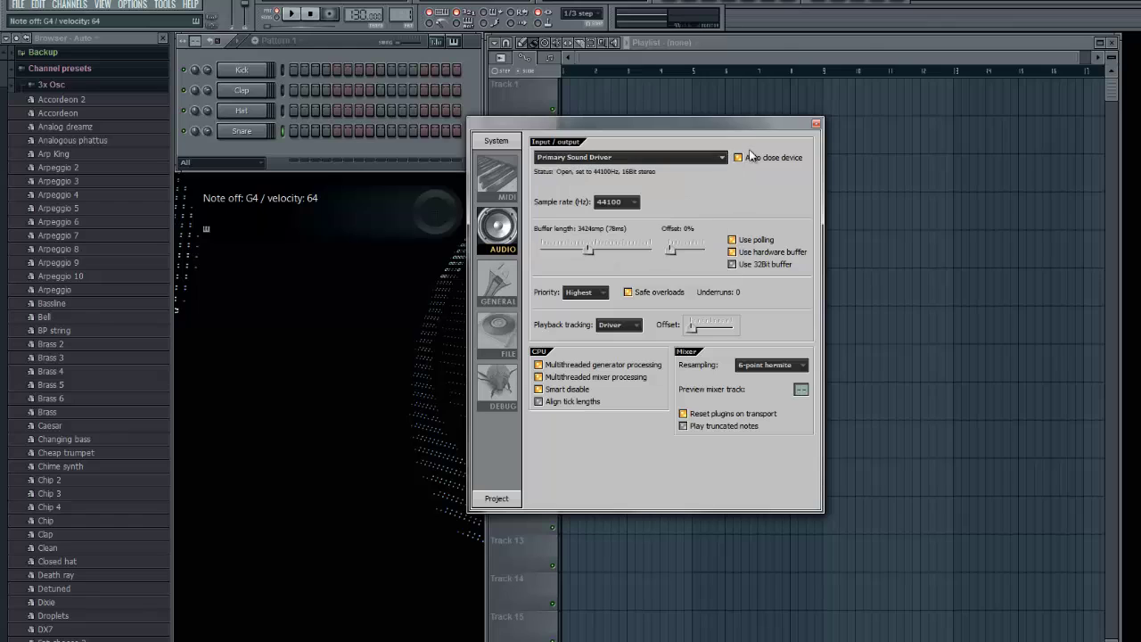
- Close the audio settings and open General settings from the Options menu
click(815, 122)
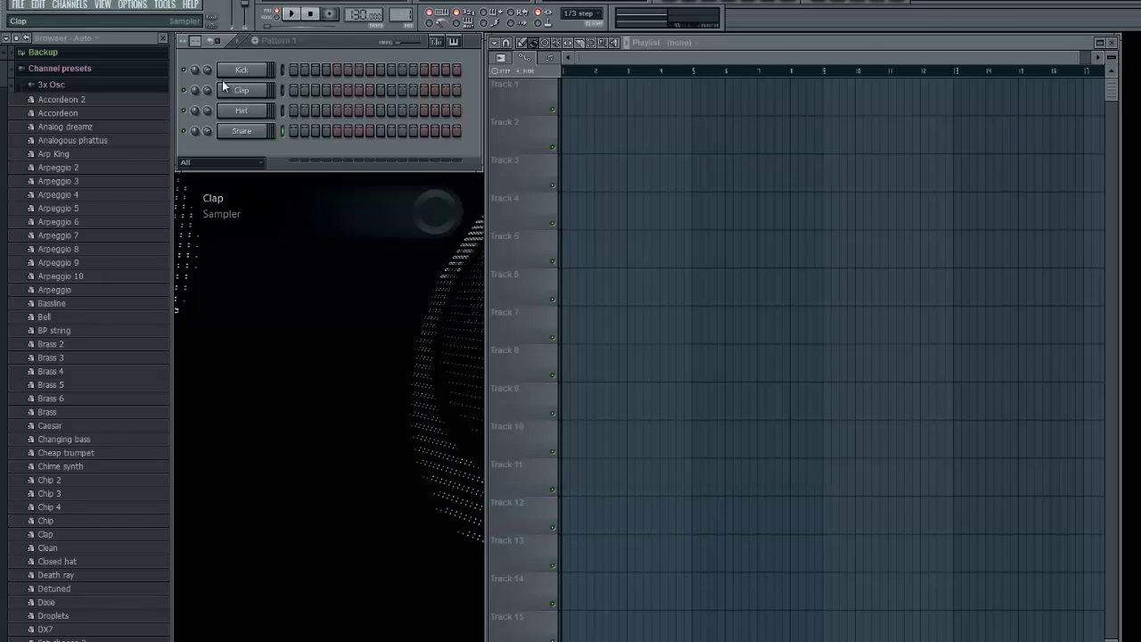
click(165, 4)
mouse_move(134, 8)
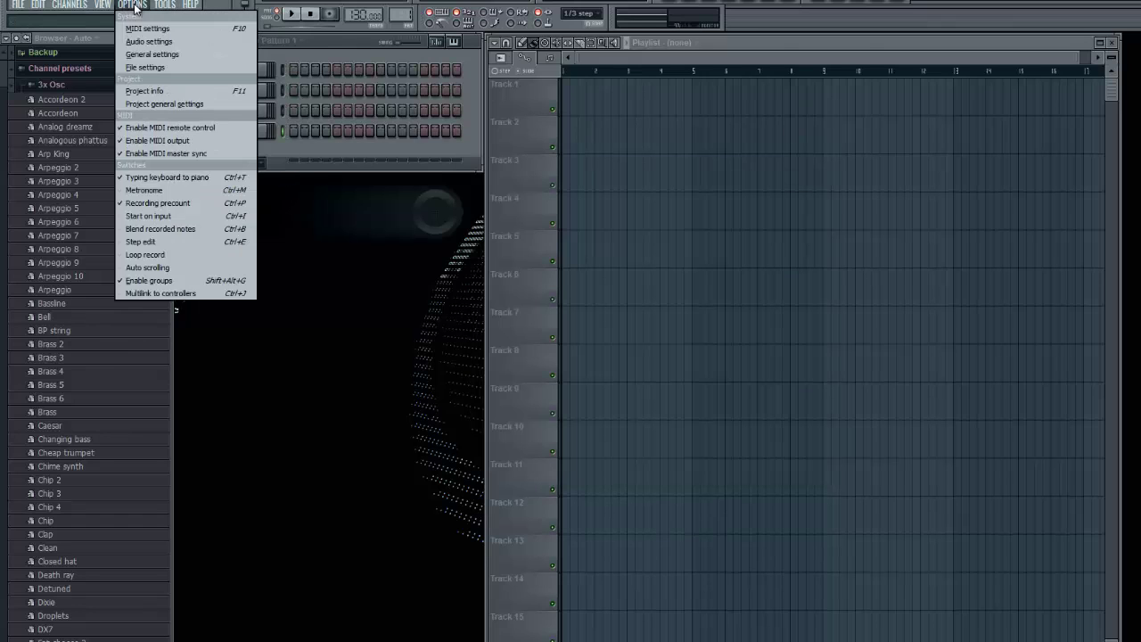
click(150, 55)
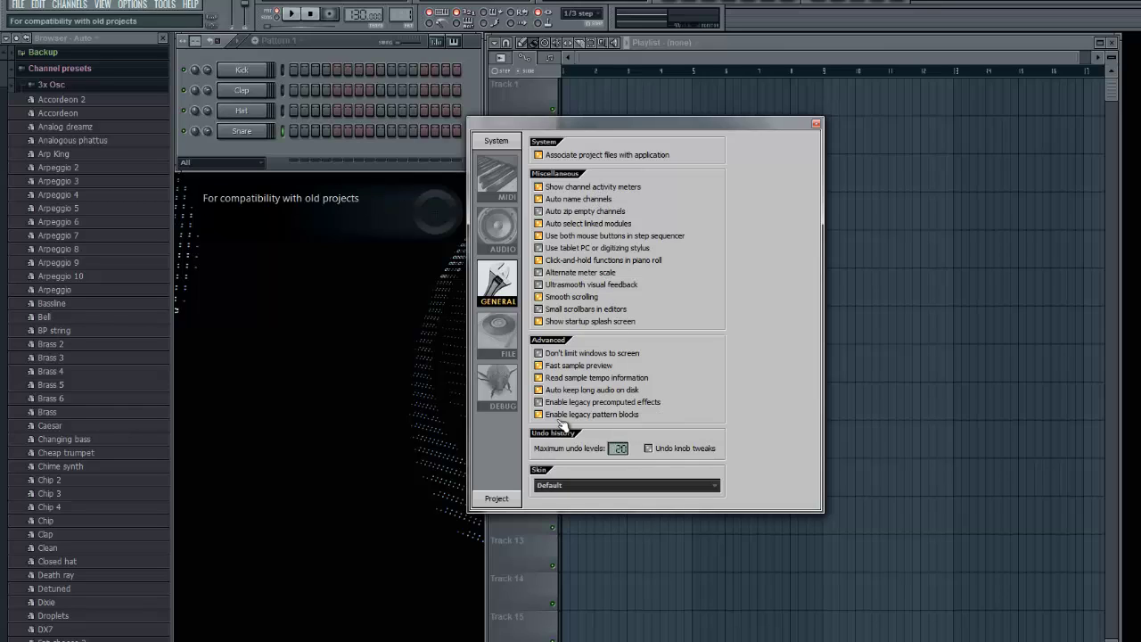
- On the File settings page, browse the browser search-folder chooser, then cancel without adding one
click(499, 331)
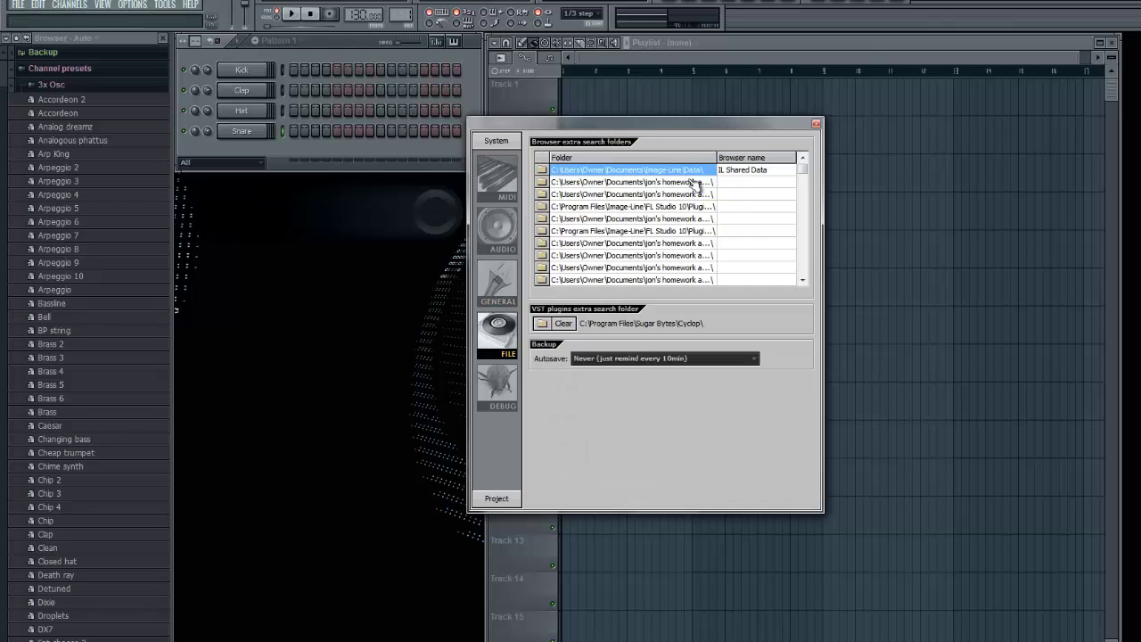
scroll(694, 183, down, 10)
scroll(800, 176, up, 10)
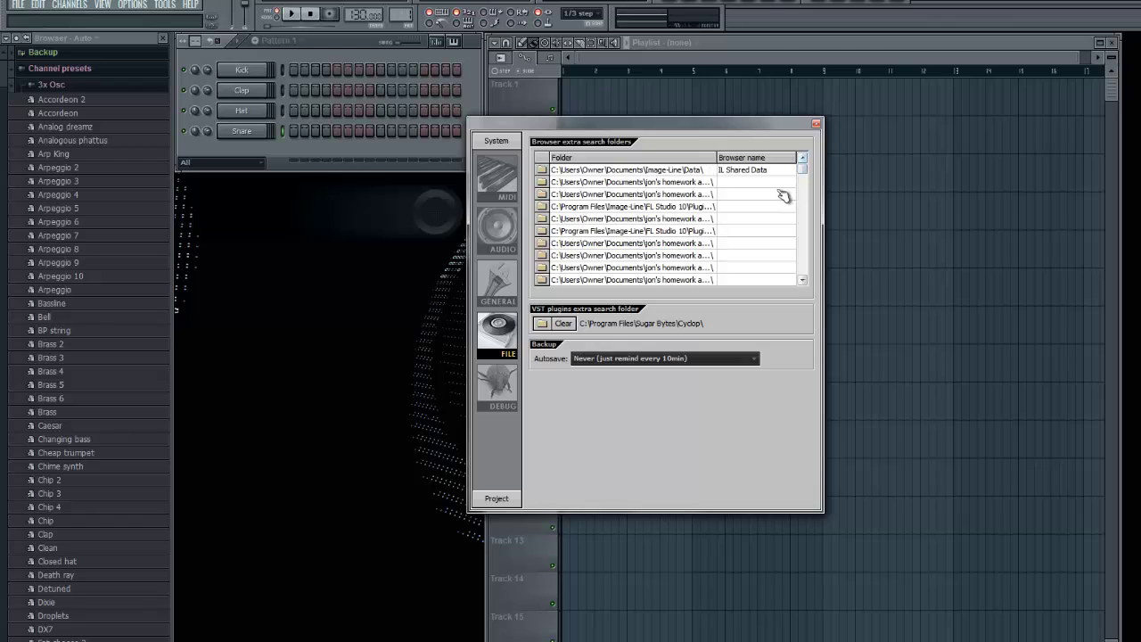
drag(807, 174, 802, 201)
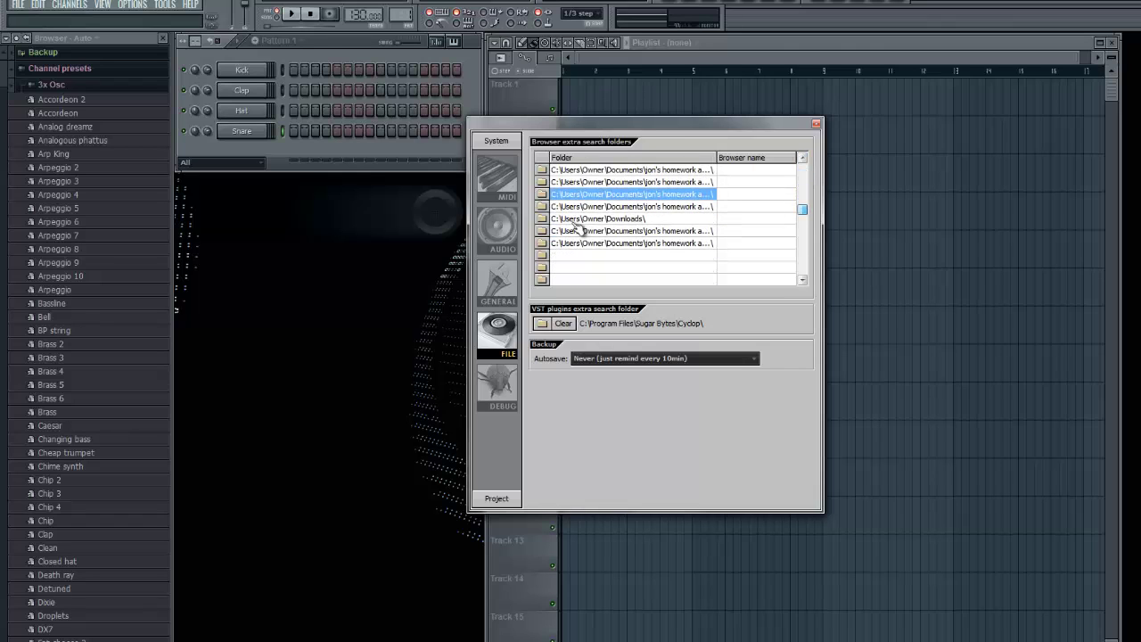
click(542, 256)
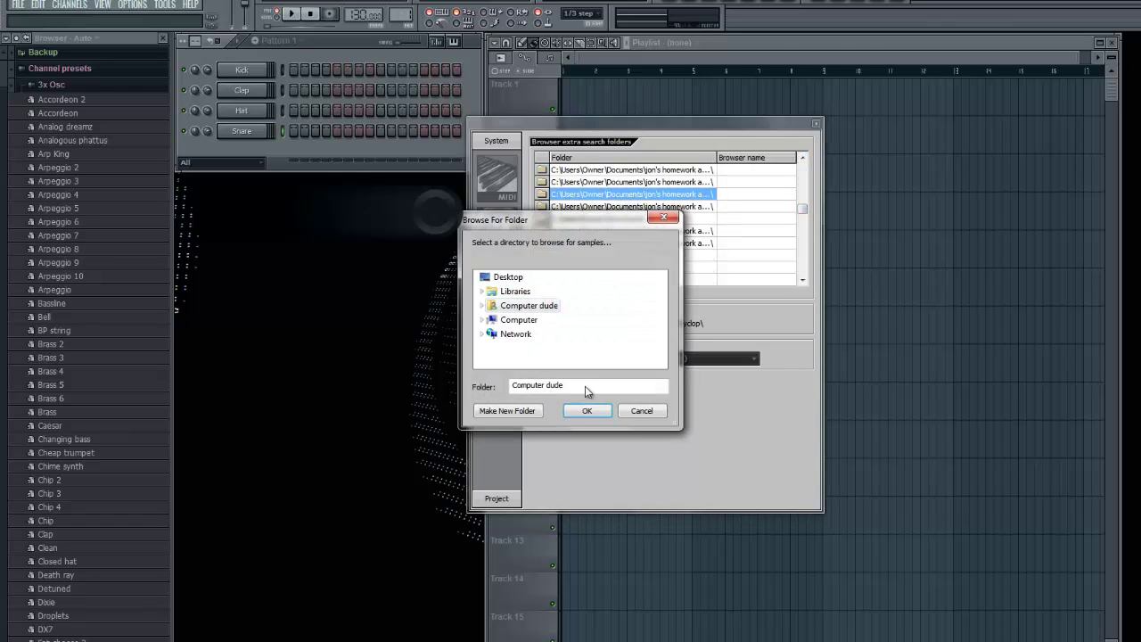
double_click(514, 291)
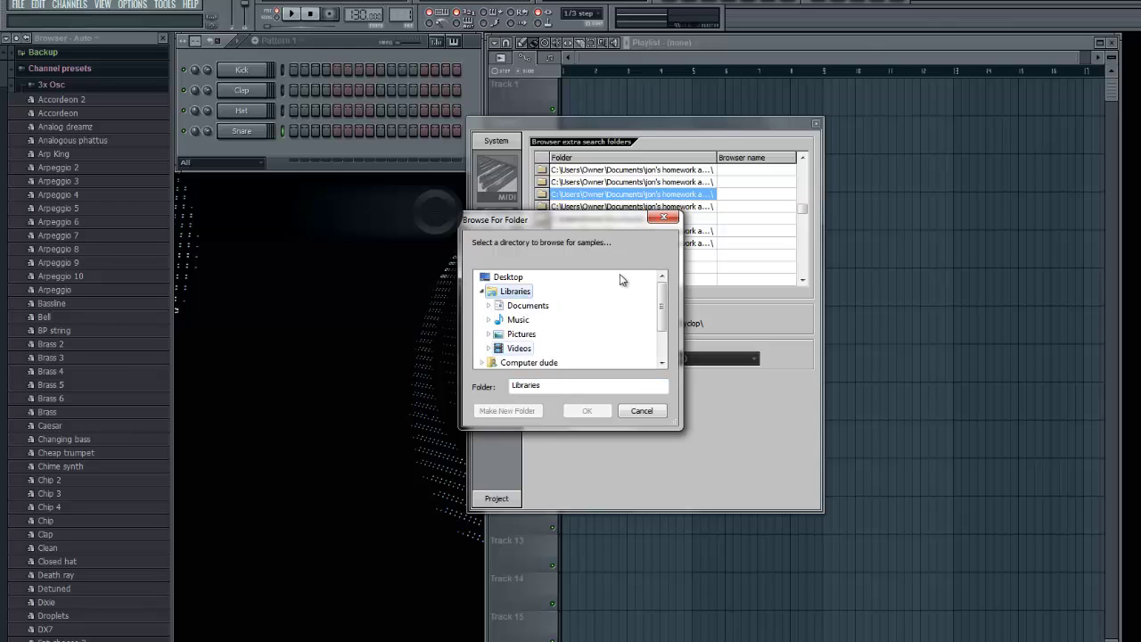
click(664, 217)
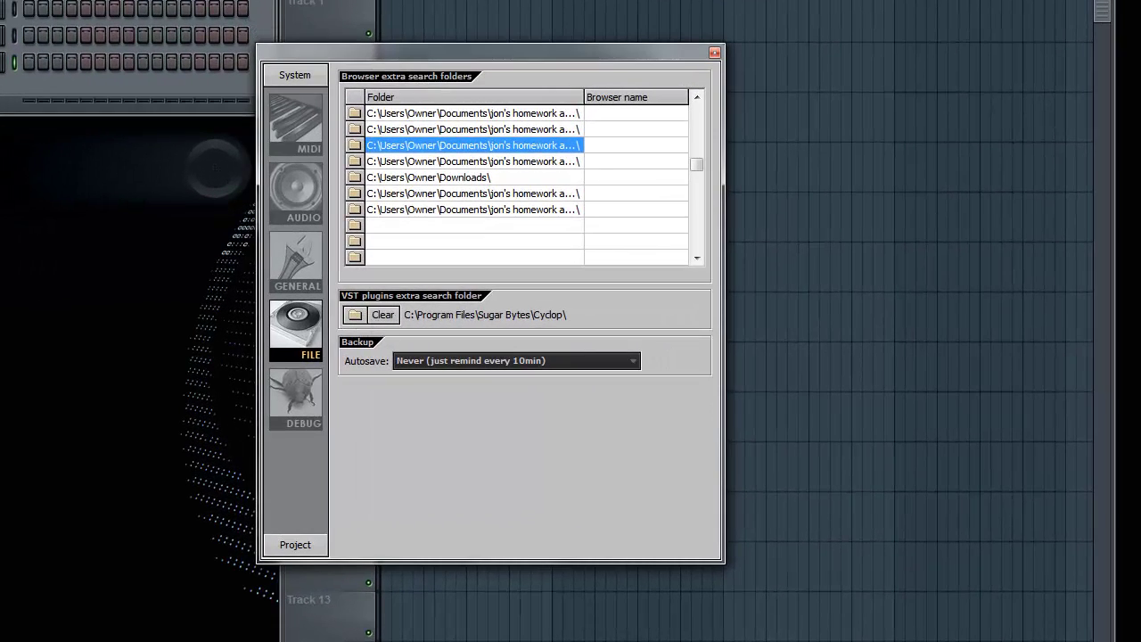
- Set the VST plugins search folder to C:\Program Files\Sugar Bytes\Cyclop\, then show the General page
key(alt+F8)
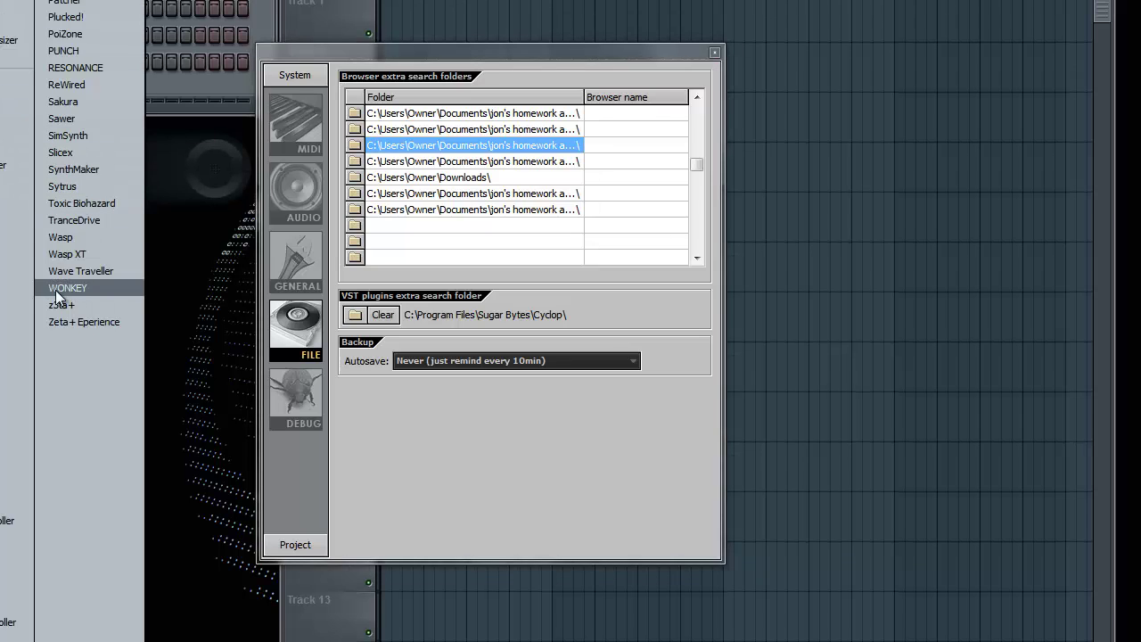
click(363, 315)
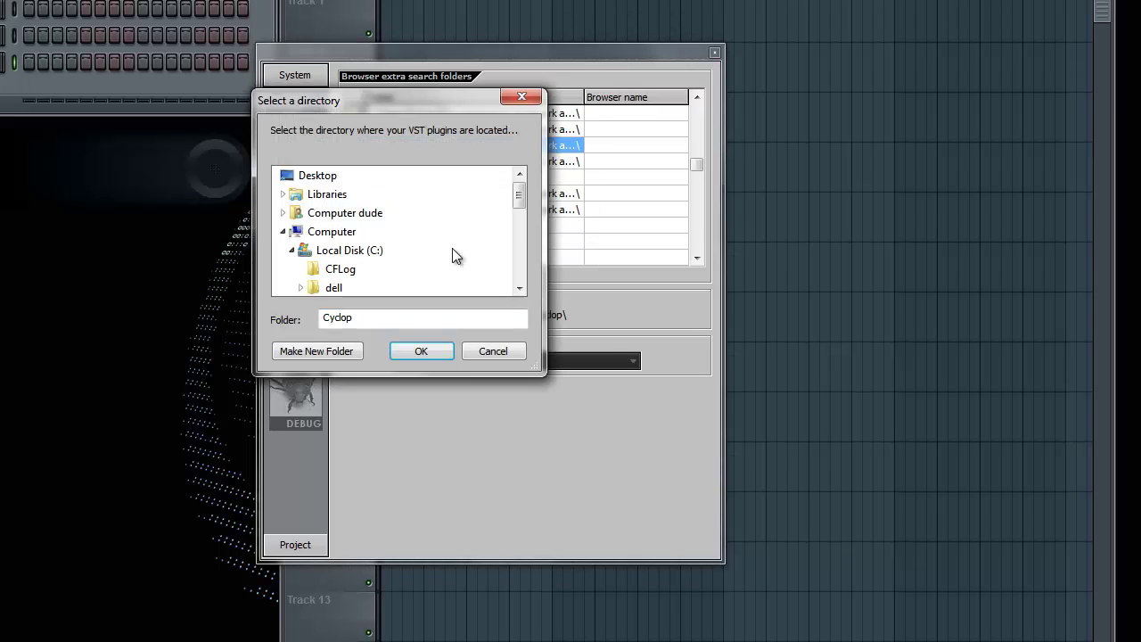
drag(523, 204, 523, 232)
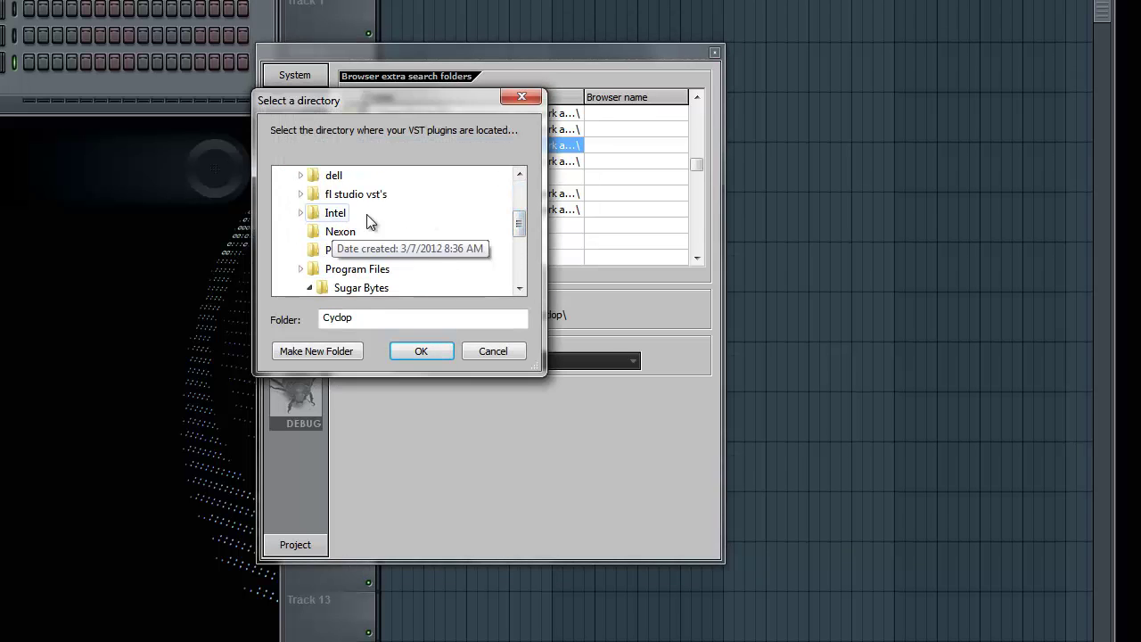
click(432, 356)
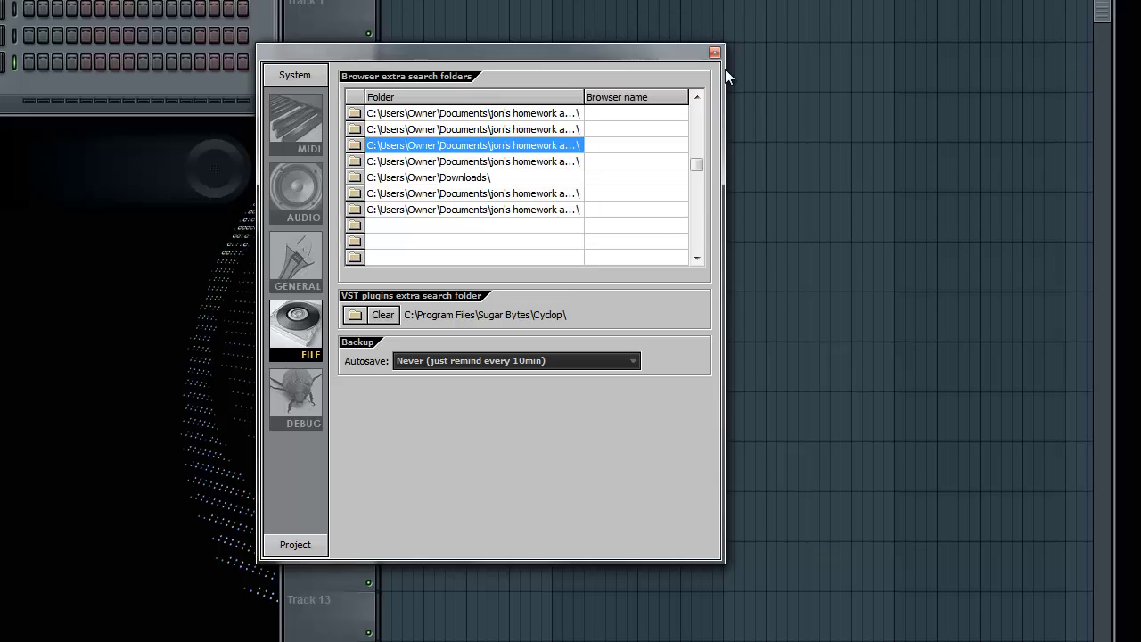
click(310, 271)
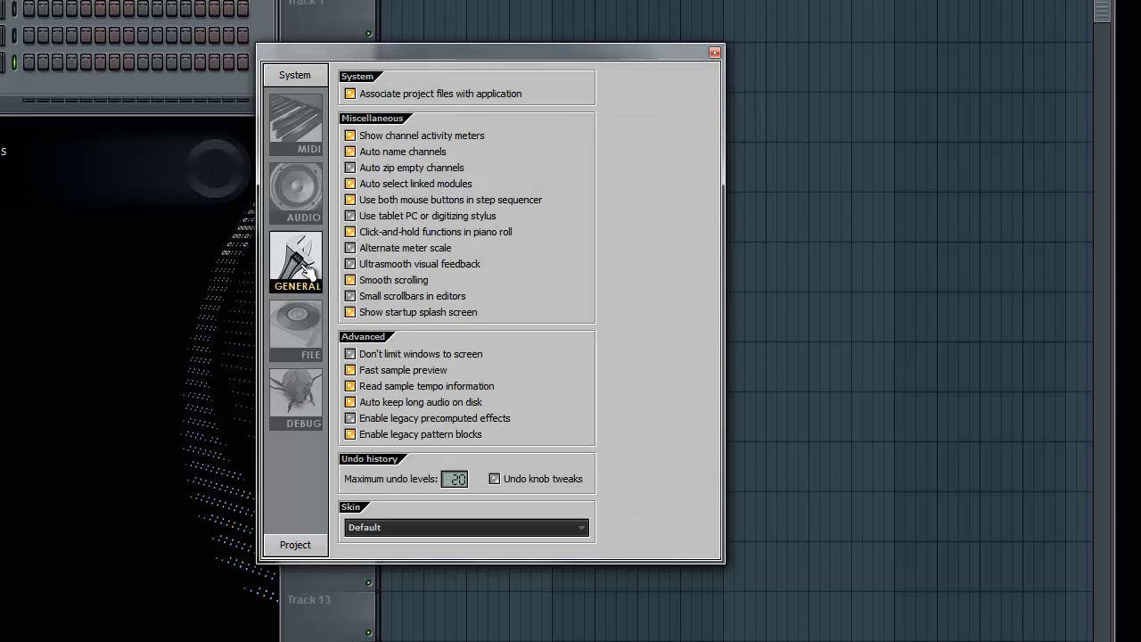
- Close the System settings window and browse the Tools > Macros menu
click(301, 349)
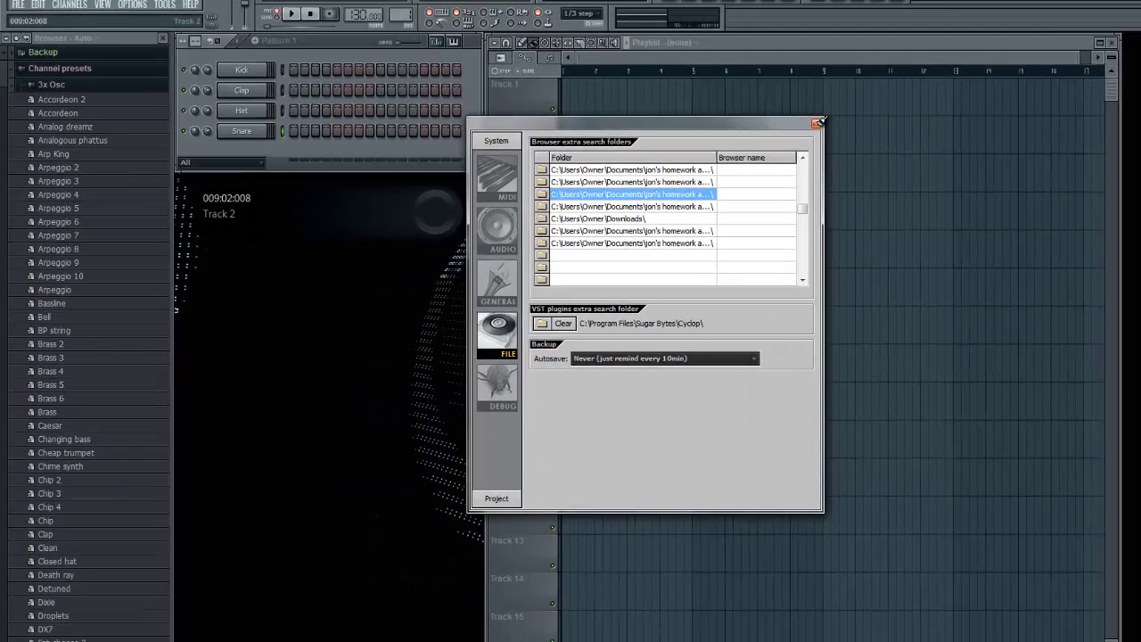
click(817, 123)
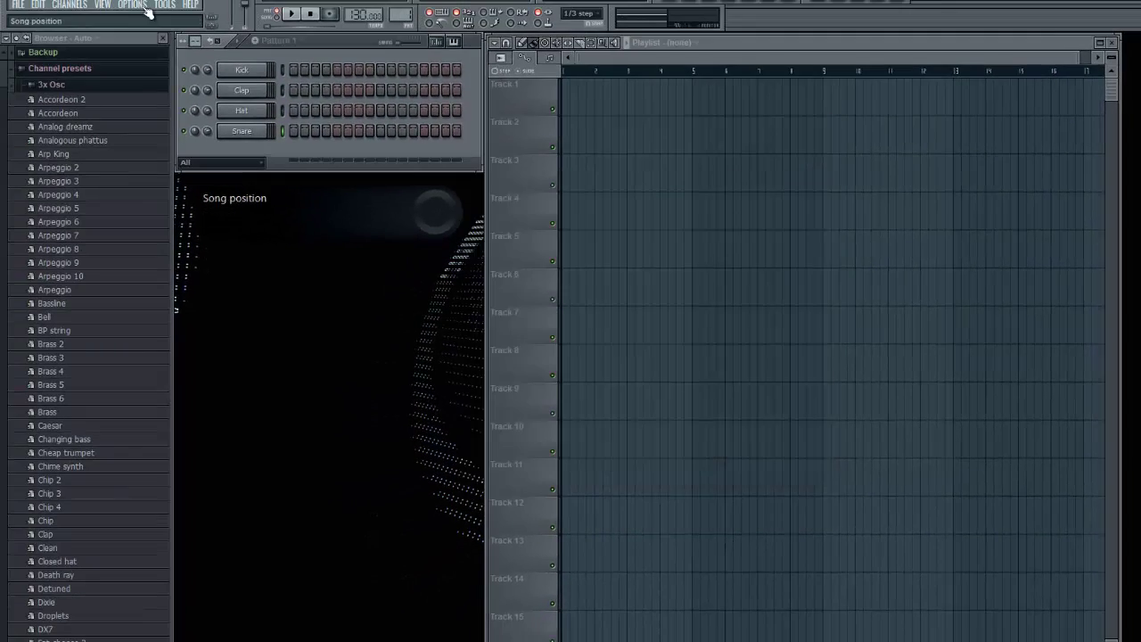
click(166, 6)
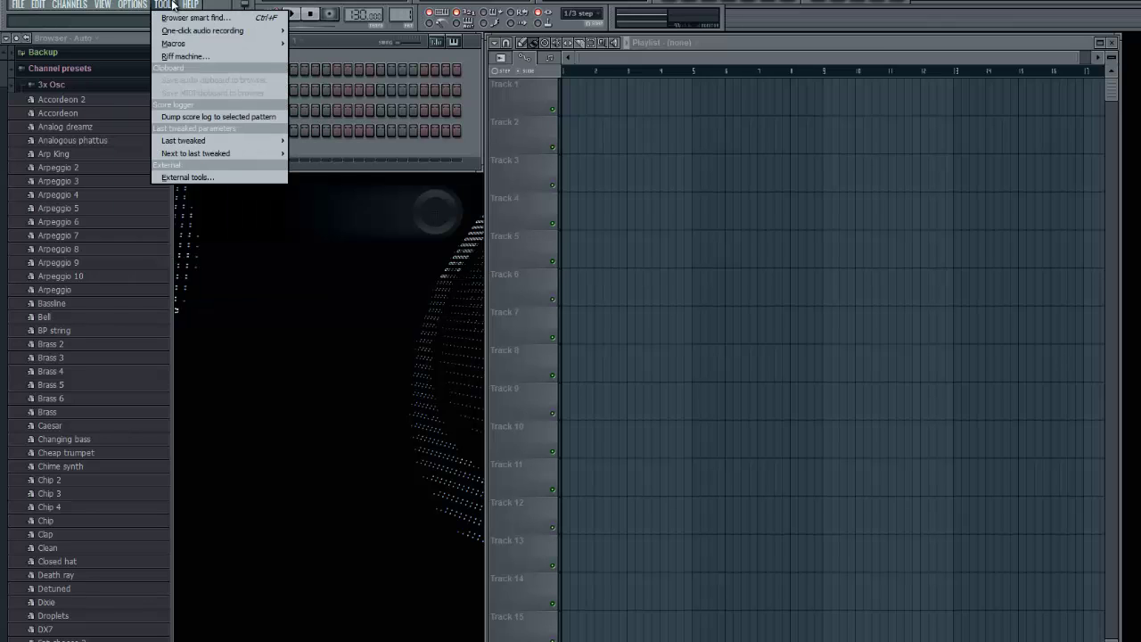
mouse_move(191, 42)
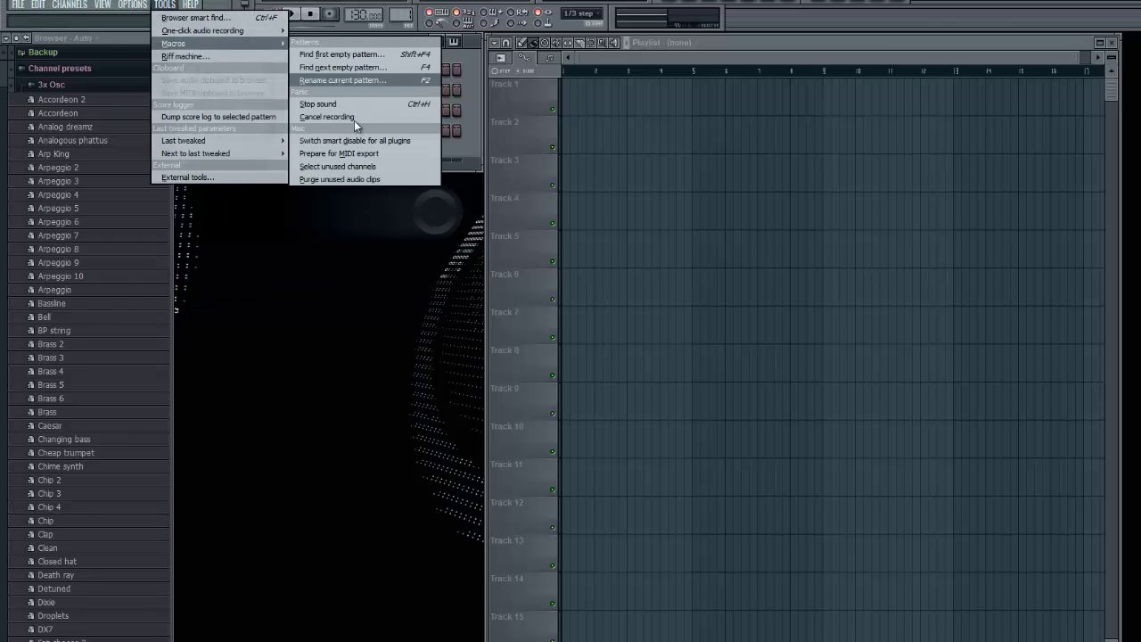
mouse_move(188, 6)
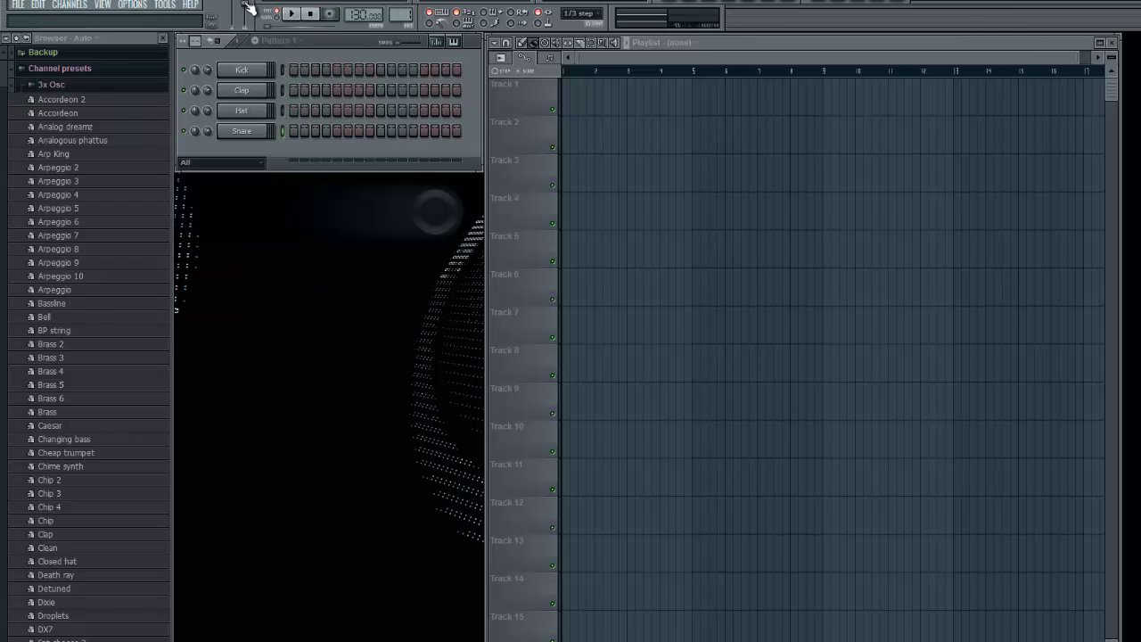
- Try the master volume (left at 100%) and master pitch, then scrub the song position back to 1:01:000
mouse_move(240, 7)
mouse_down()
mouse_move(236, 86)
mouse_move(239, 15)
mouse_up()
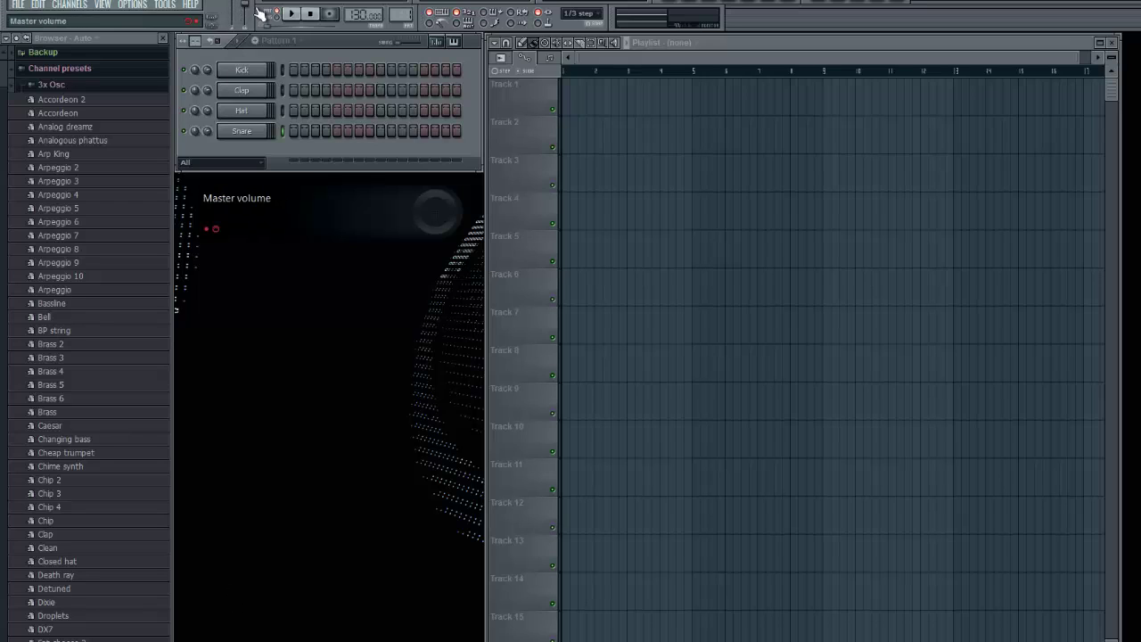
mouse_move(253, 12)
mouse_down()
mouse_move(255, 31)
mouse_move(253, 14)
mouse_up()
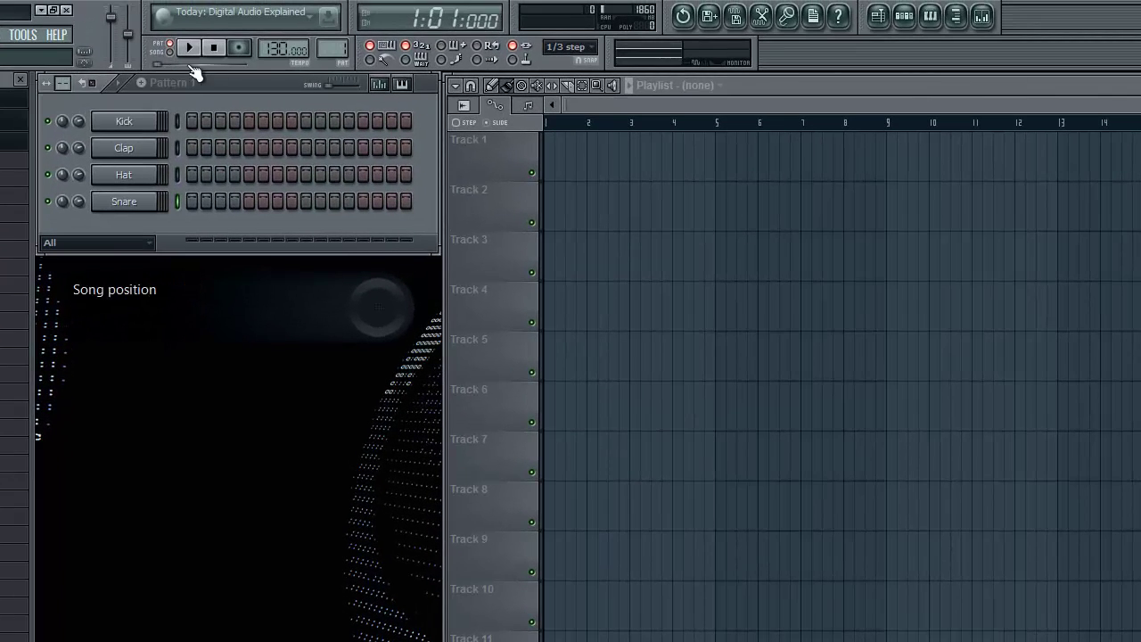
drag(192, 70, 125, 70)
drag(192, 120, 249, 147)
drag(305, 201, 405, 201)
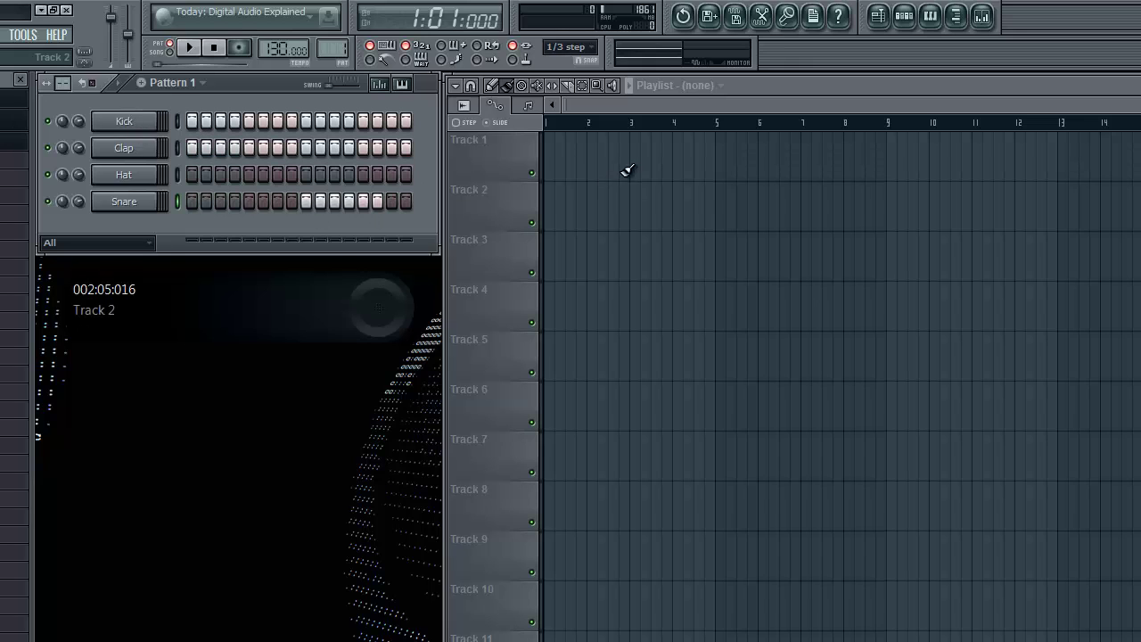
click(624, 170)
click(656, 186)
click(590, 162)
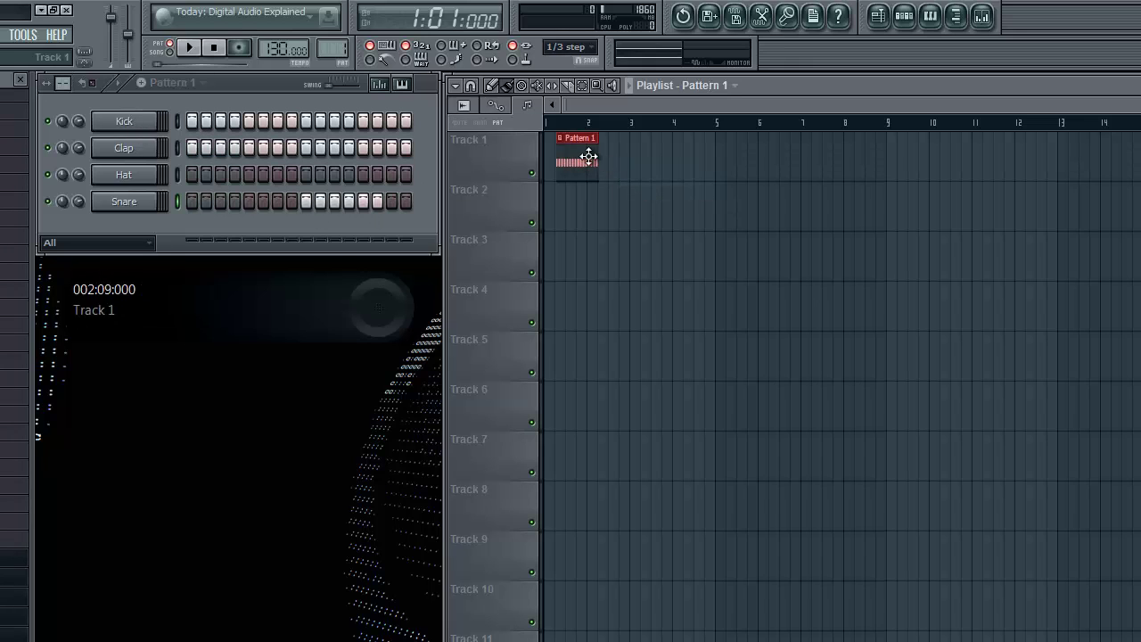
drag(581, 162, 569, 162)
click(595, 154)
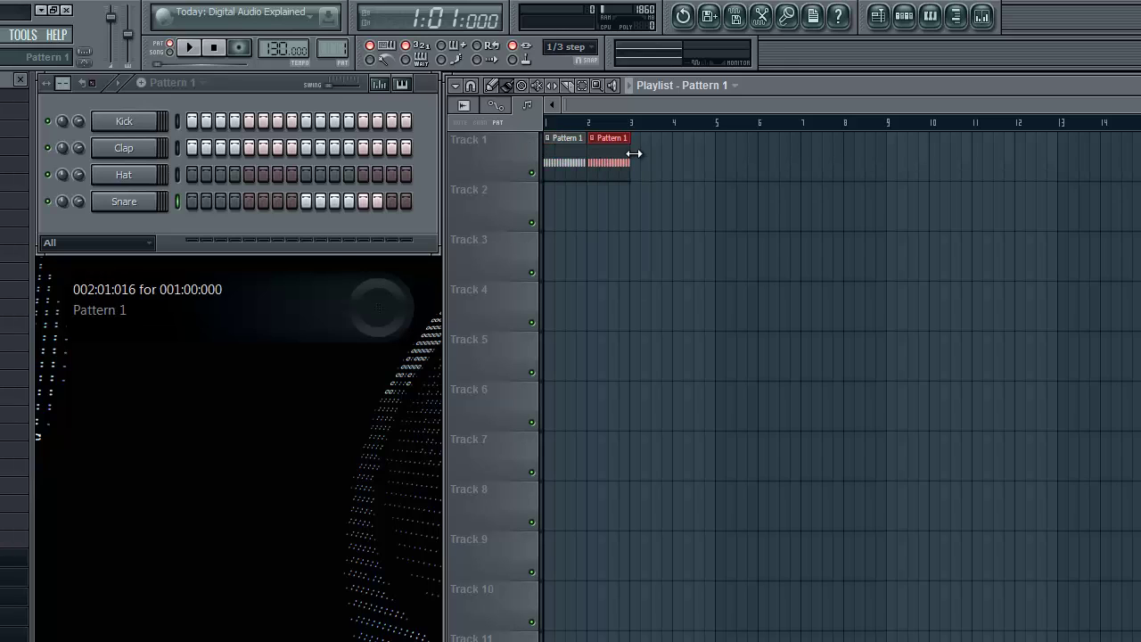
click(641, 150)
click(189, 48)
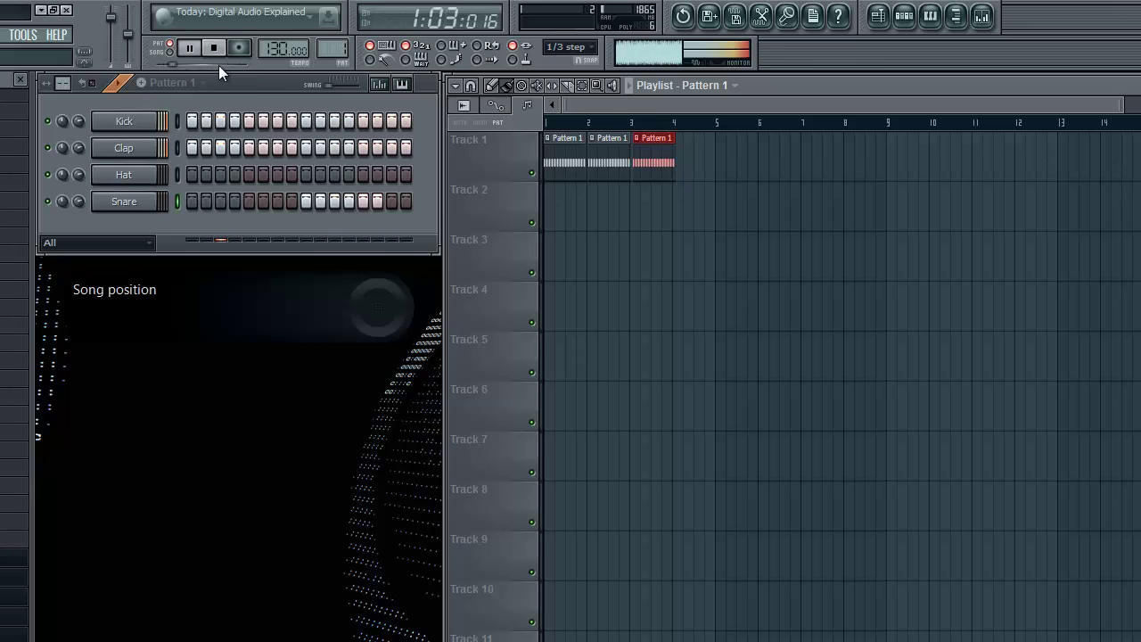
click(216, 49)
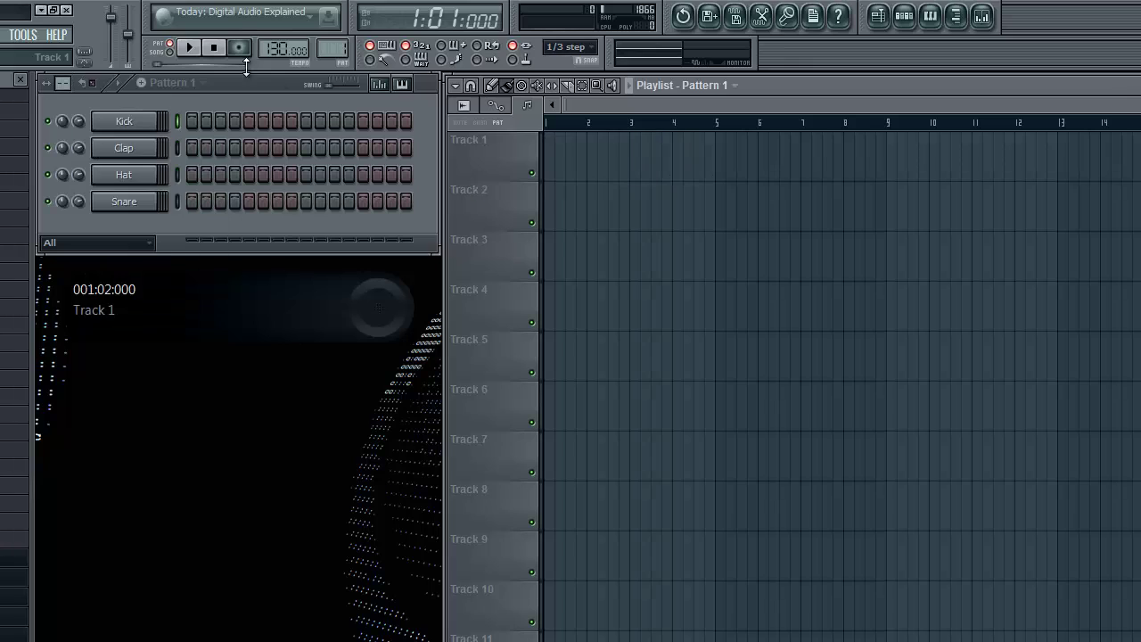
mouse_move(169, 71)
mouse_down()
mouse_move(241, 71)
mouse_move(142, 72)
mouse_move(283, 80)
mouse_move(165, 71)
mouse_up()
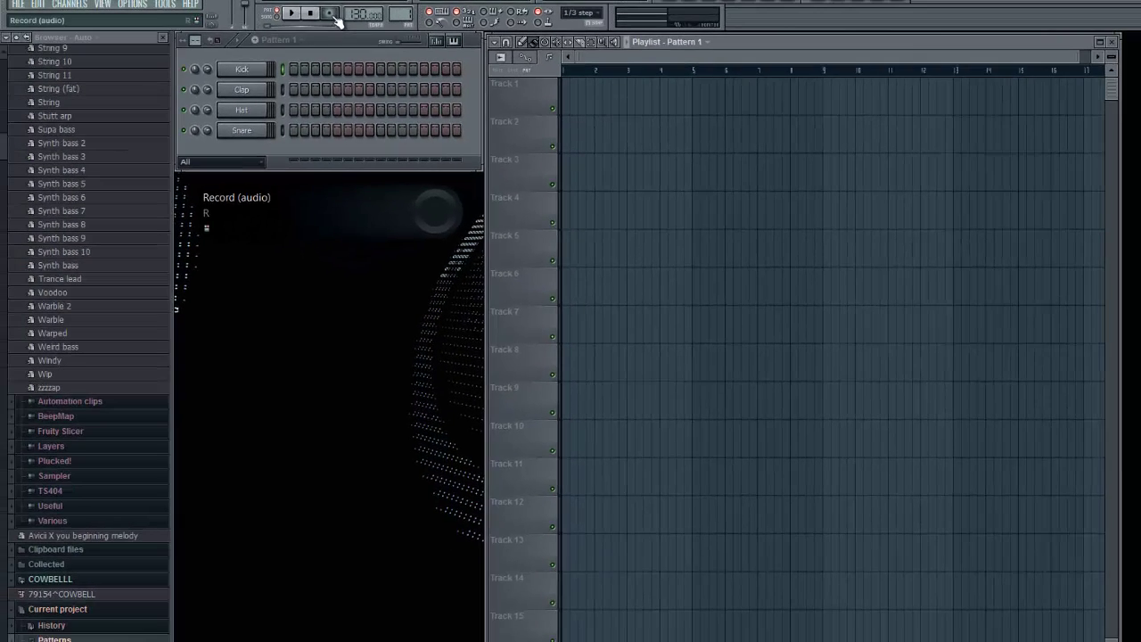
click(291, 29)
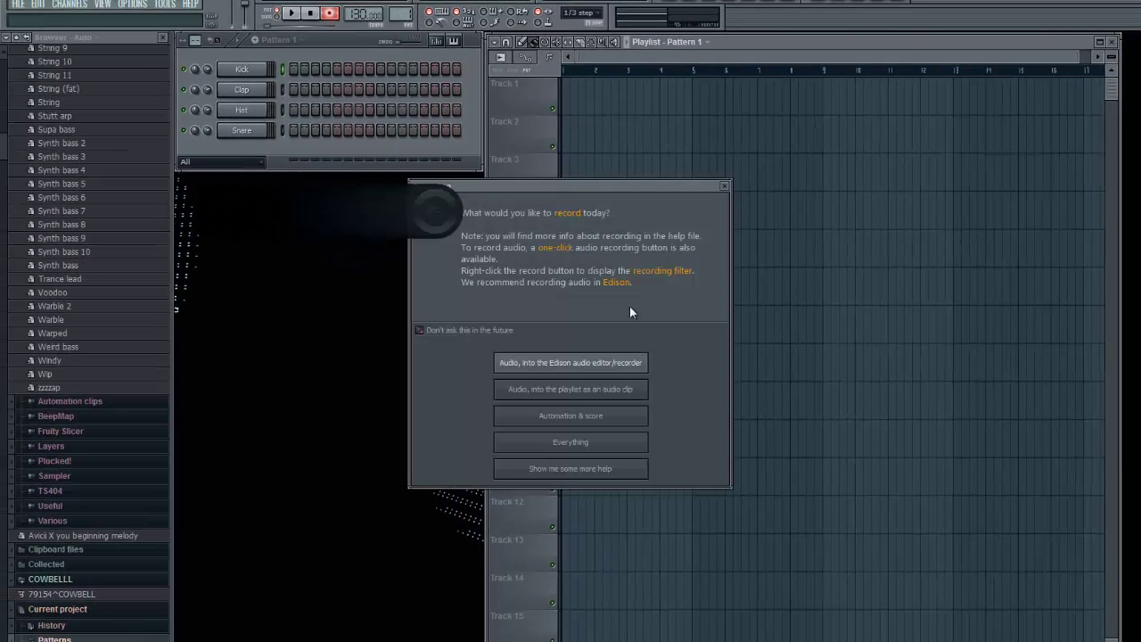
click(724, 186)
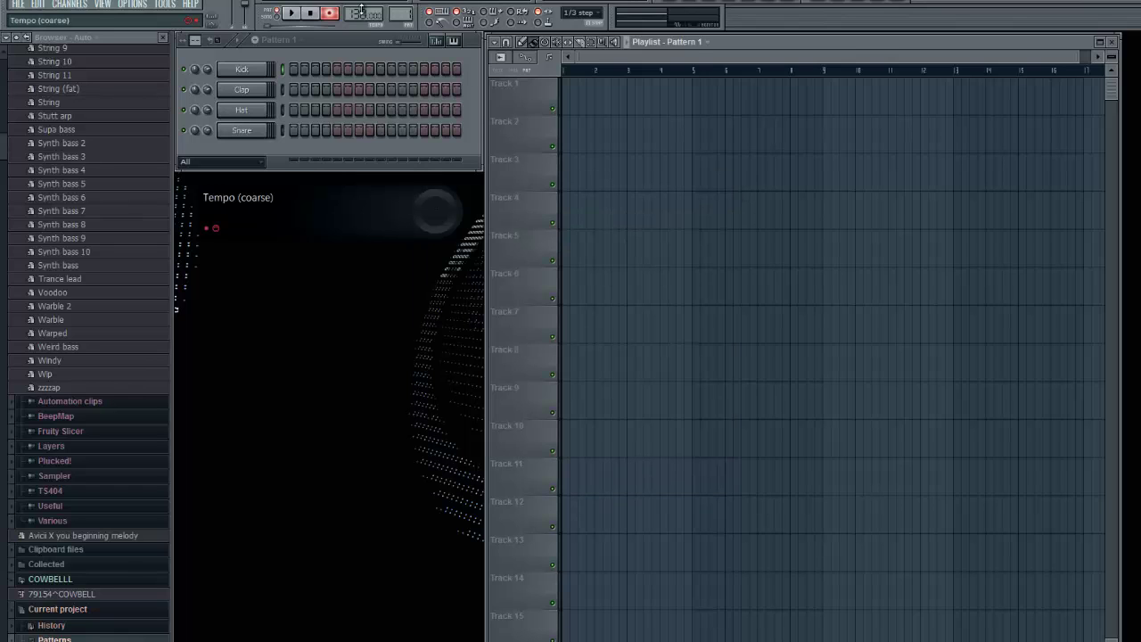
click(296, 14)
click(296, 14)
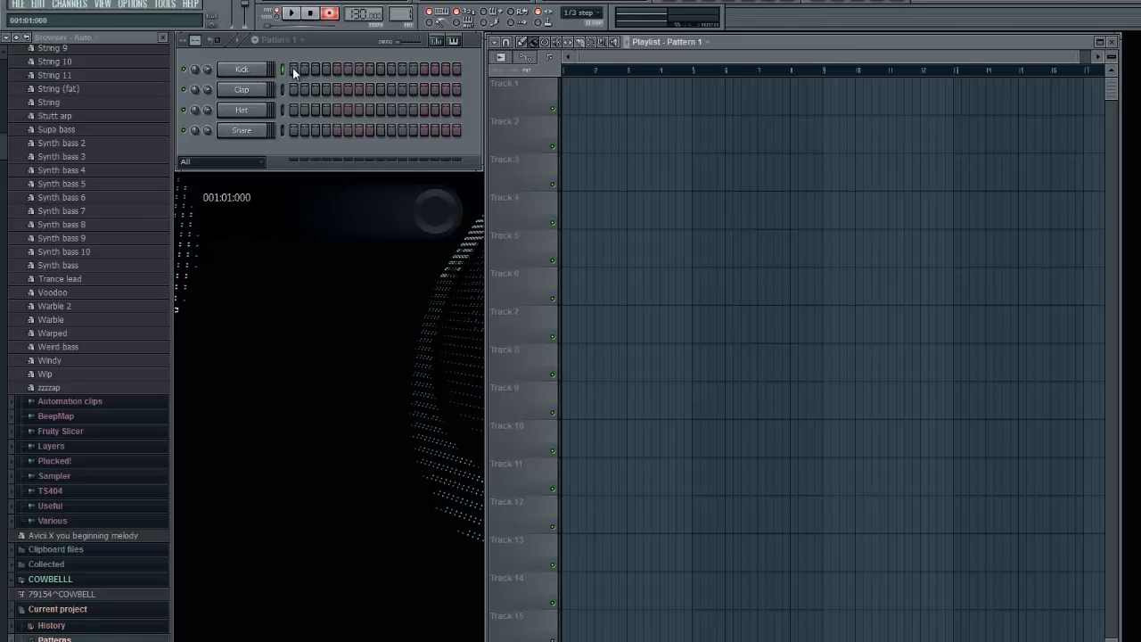
drag(292, 68, 453, 69)
mouse_move(292, 68)
mouse_down()
mouse_move(441, 70)
mouse_move(330, 83)
mouse_up()
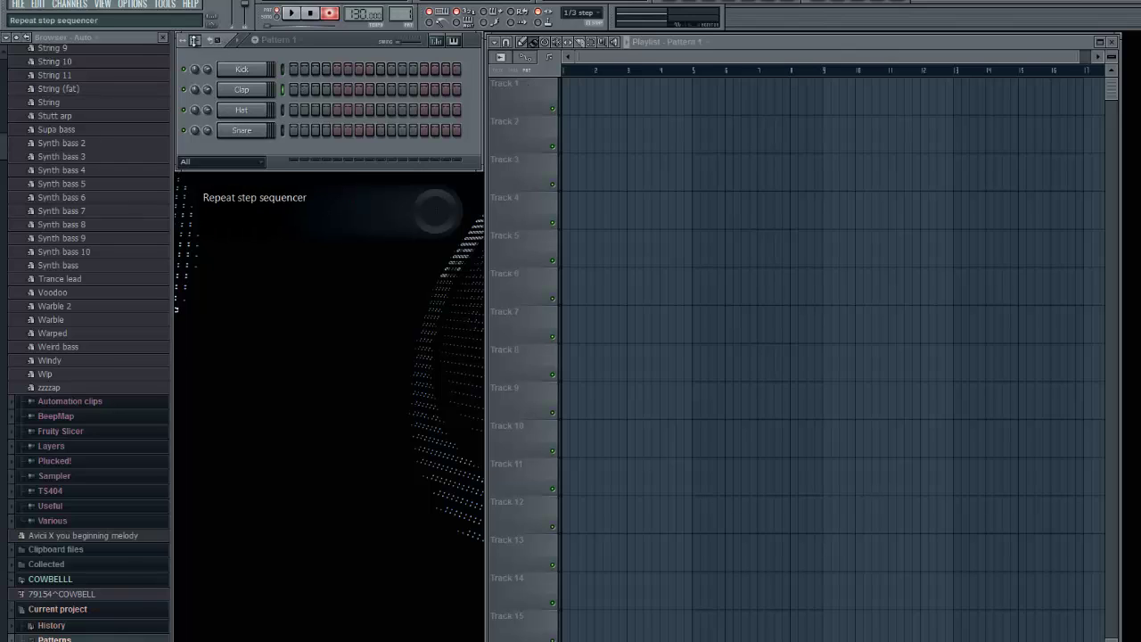
drag(195, 40, 200, 32)
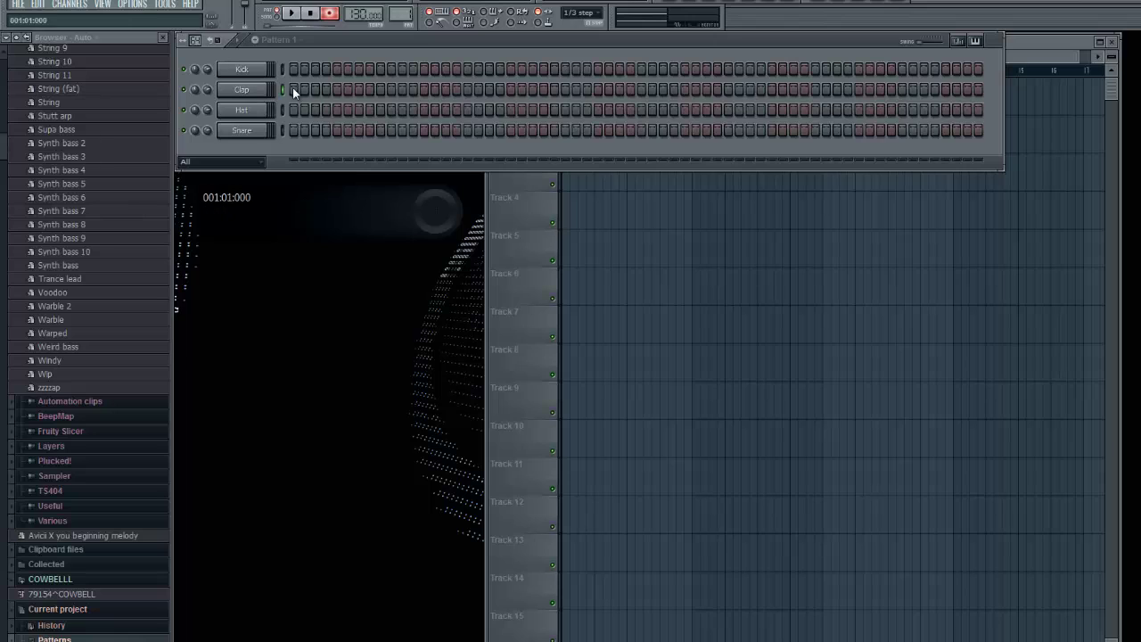
drag(293, 88, 1053, 96)
drag(463, 109, 548, 111)
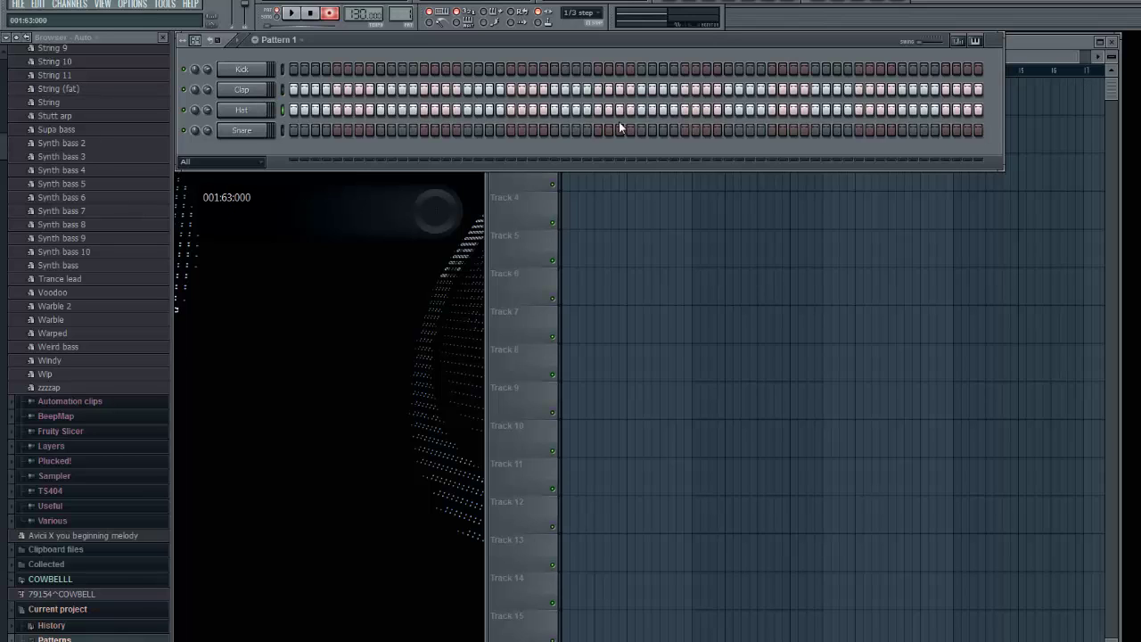
drag(974, 131, 294, 131)
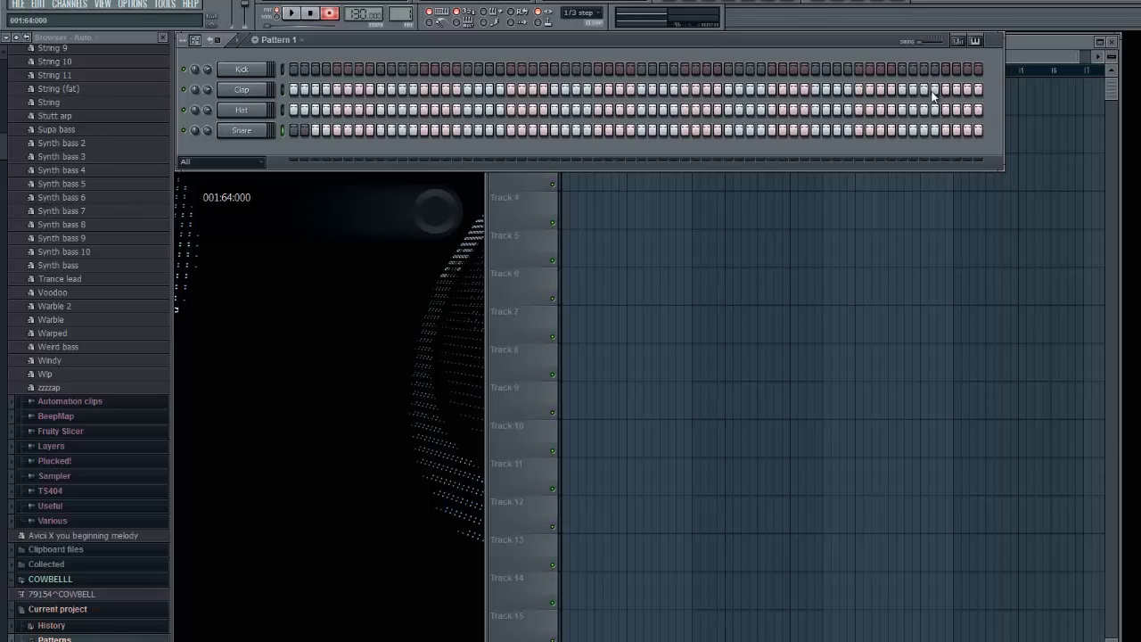
drag(872, 93, 292, 92)
mouse_move(943, 115)
mouse_down()
mouse_move(288, 105)
mouse_move(894, 152)
mouse_move(988, 140)
mouse_up()
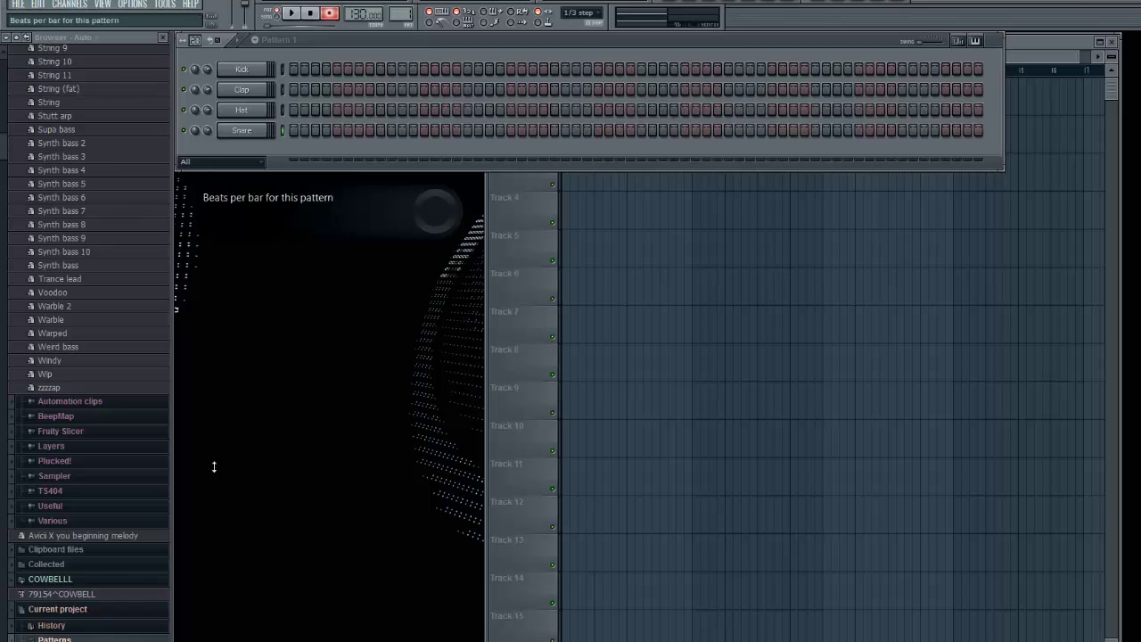
drag(215, 478, 215, 499)
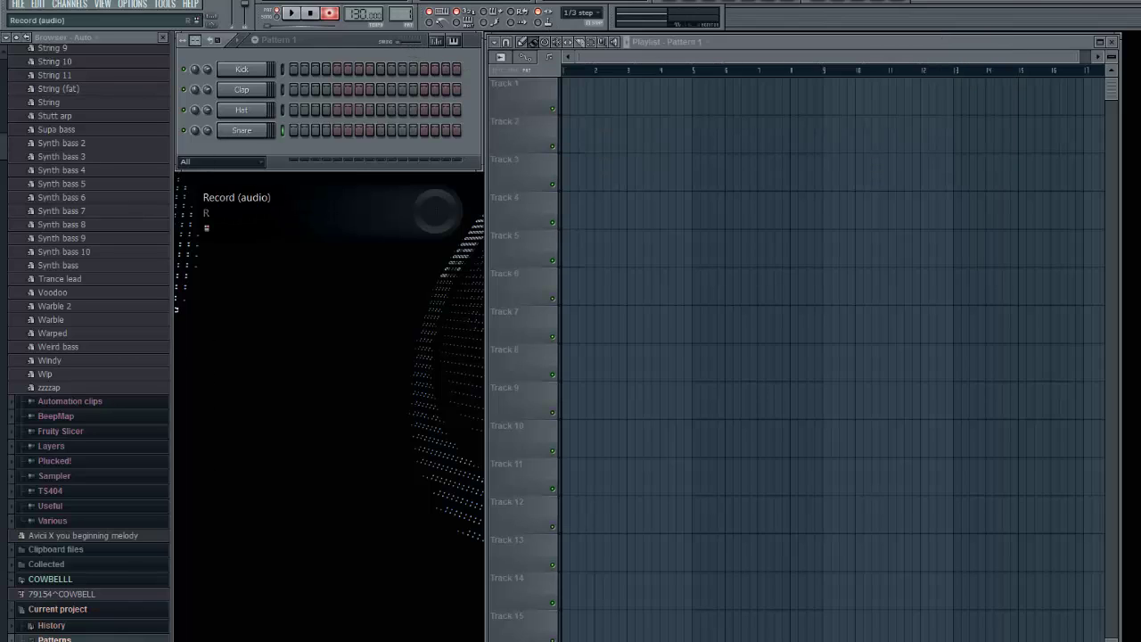
- Drag the tempo up and flip the pattern selector to Pattern 9, checking the pattern options menu
drag(365, 15, 369, 608)
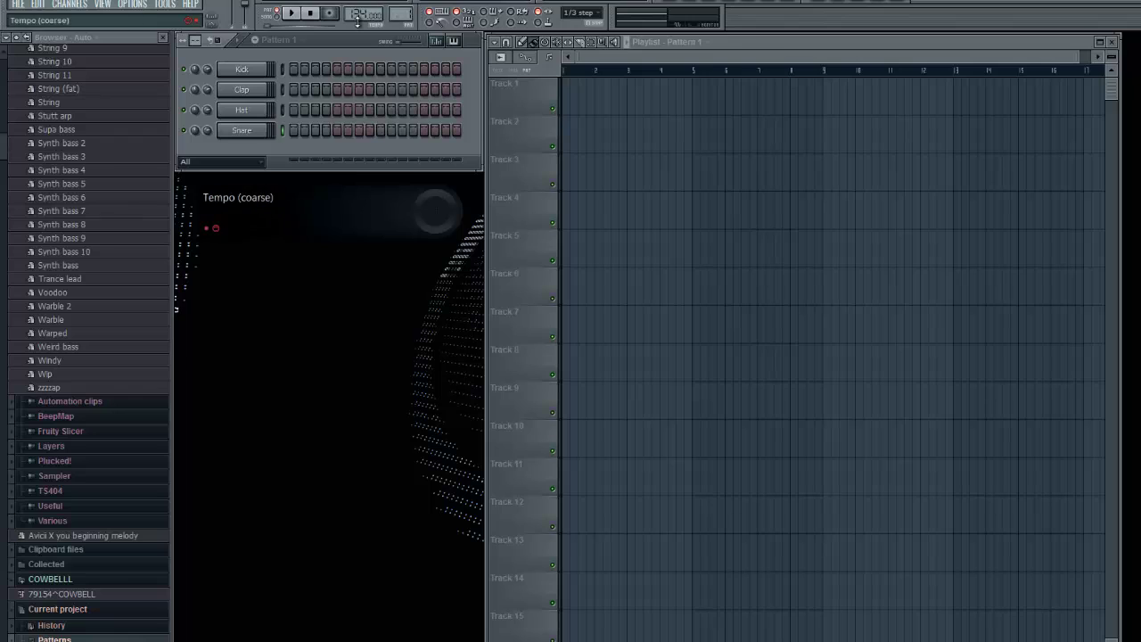
scroll(357, 18, down, 3)
drag(403, 13, 406, 608)
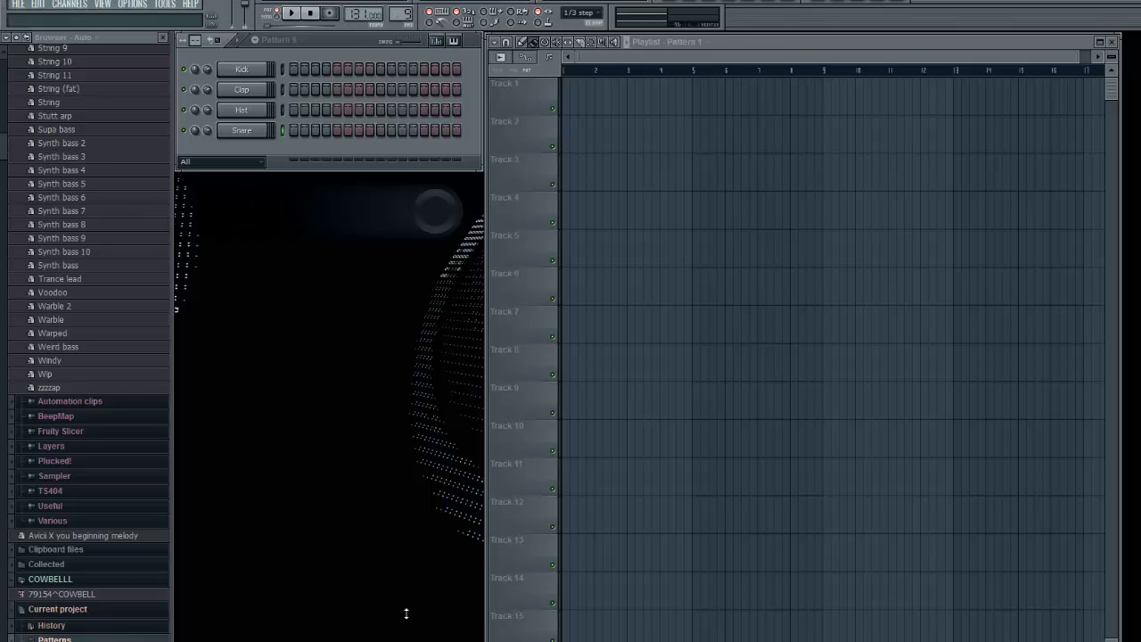
click(297, 41)
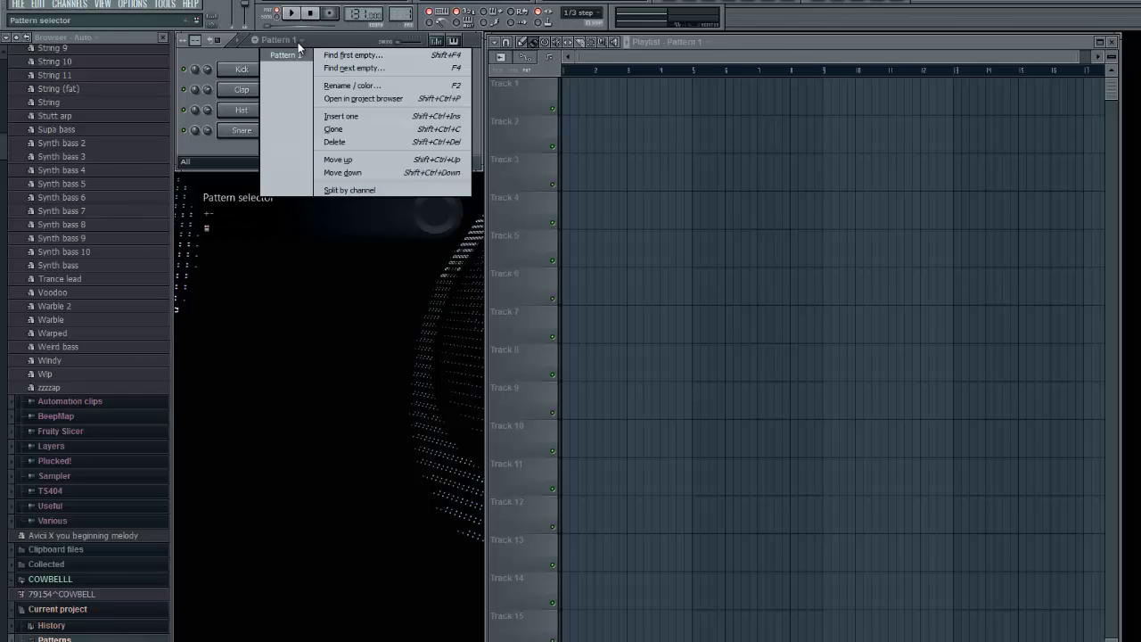
click(298, 41)
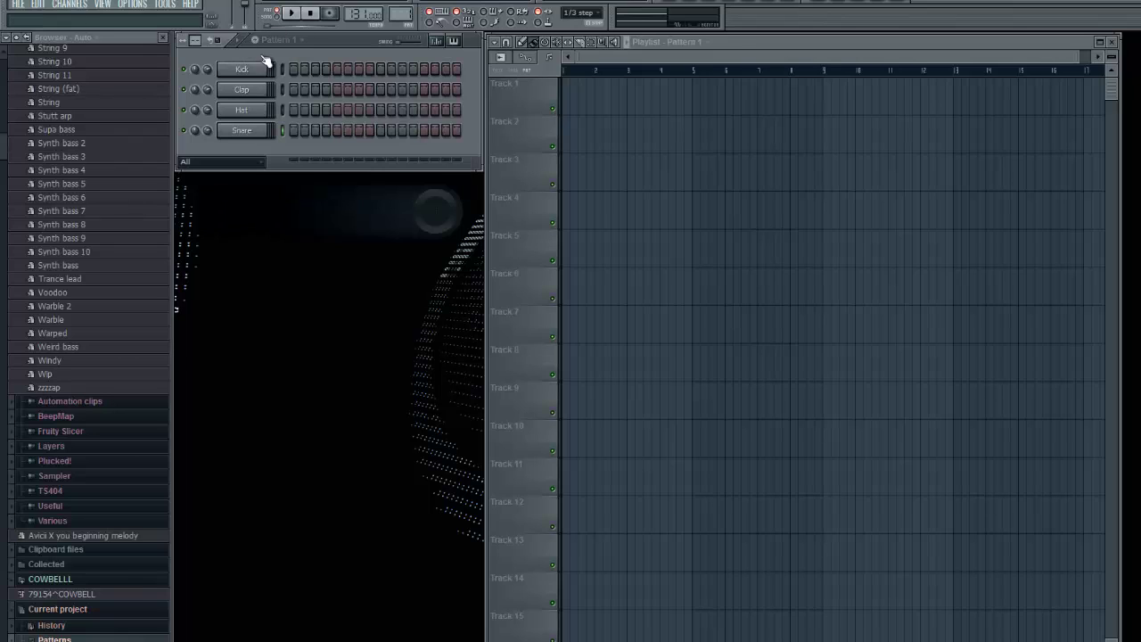
- Step the pattern selector back to Pattern 1 and open then dismiss the pattern actions menu
click(367, 15)
scroll(366, 15, up, 10)
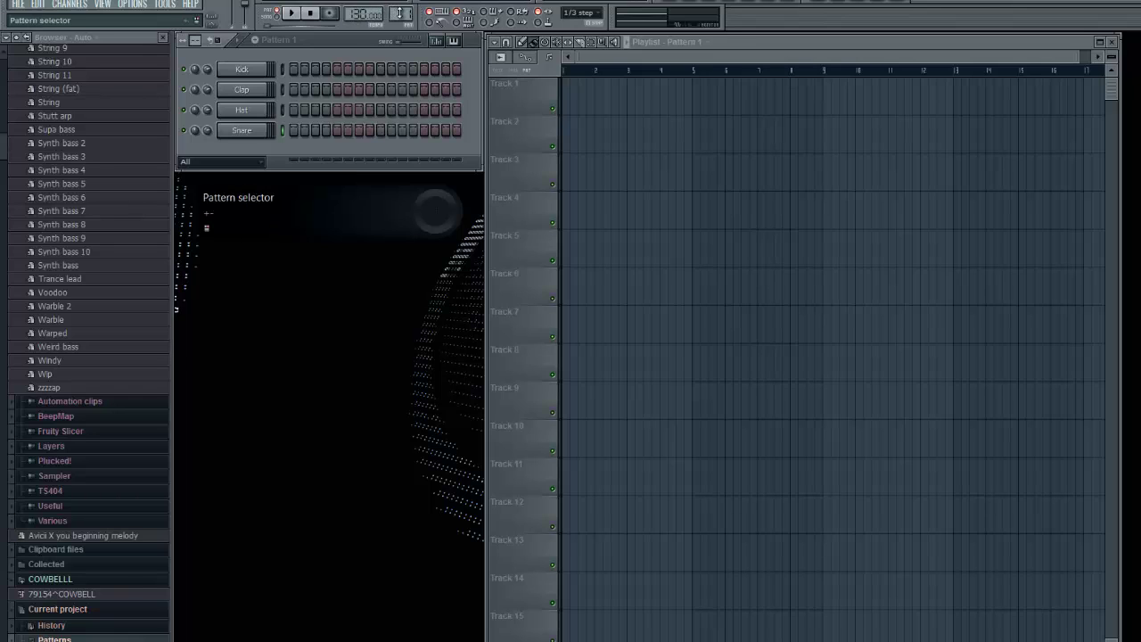
drag(401, 14, 440, 627)
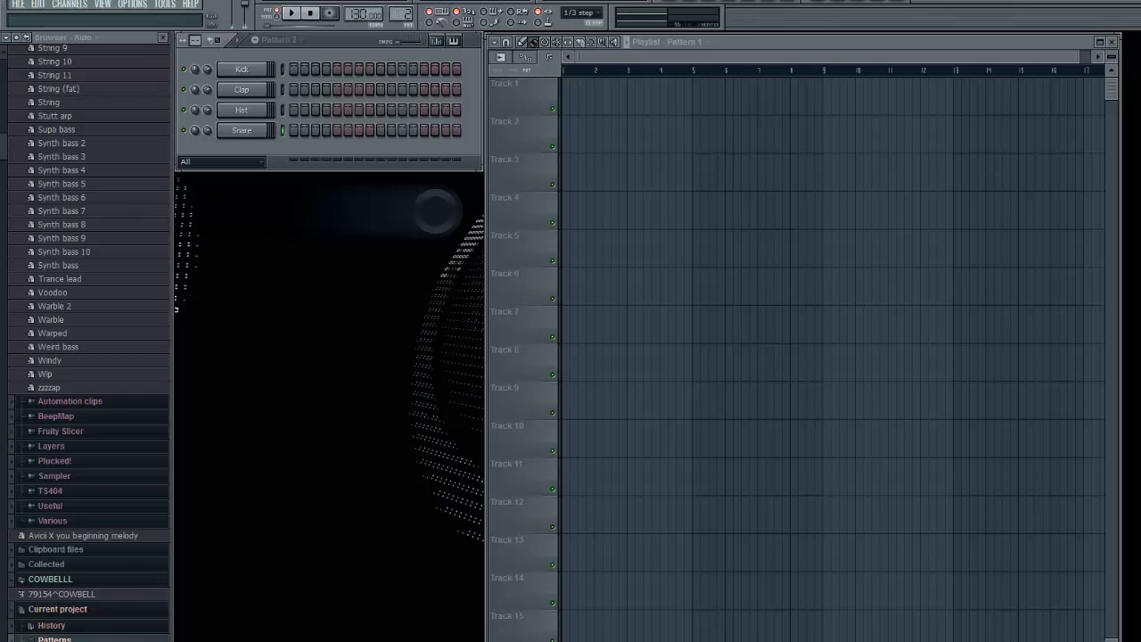
click(297, 41)
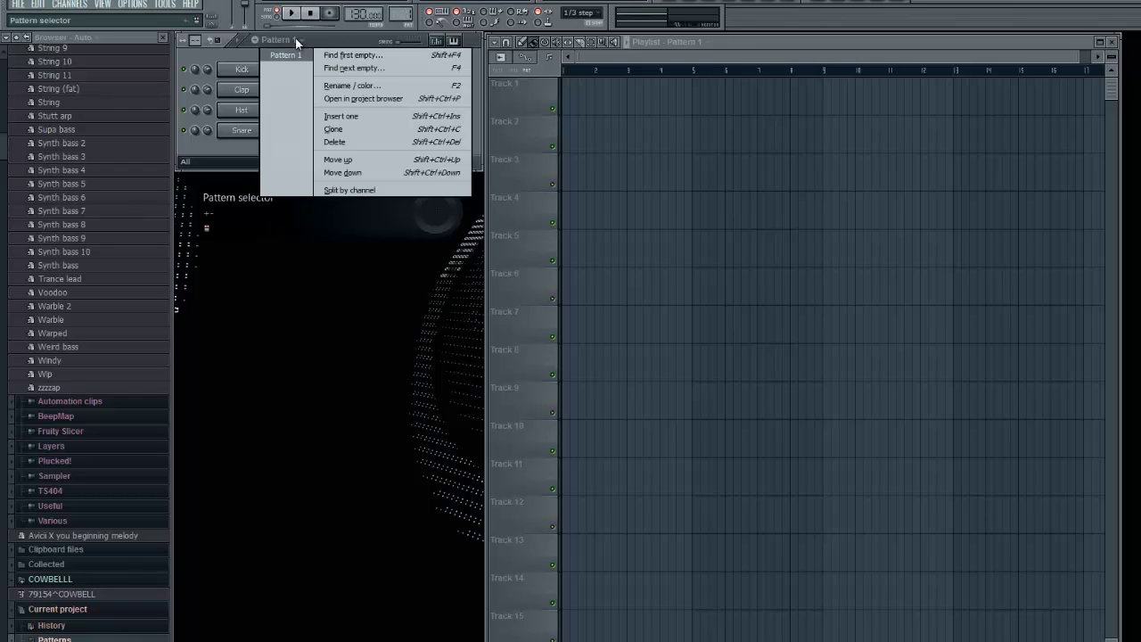
click(360, 26)
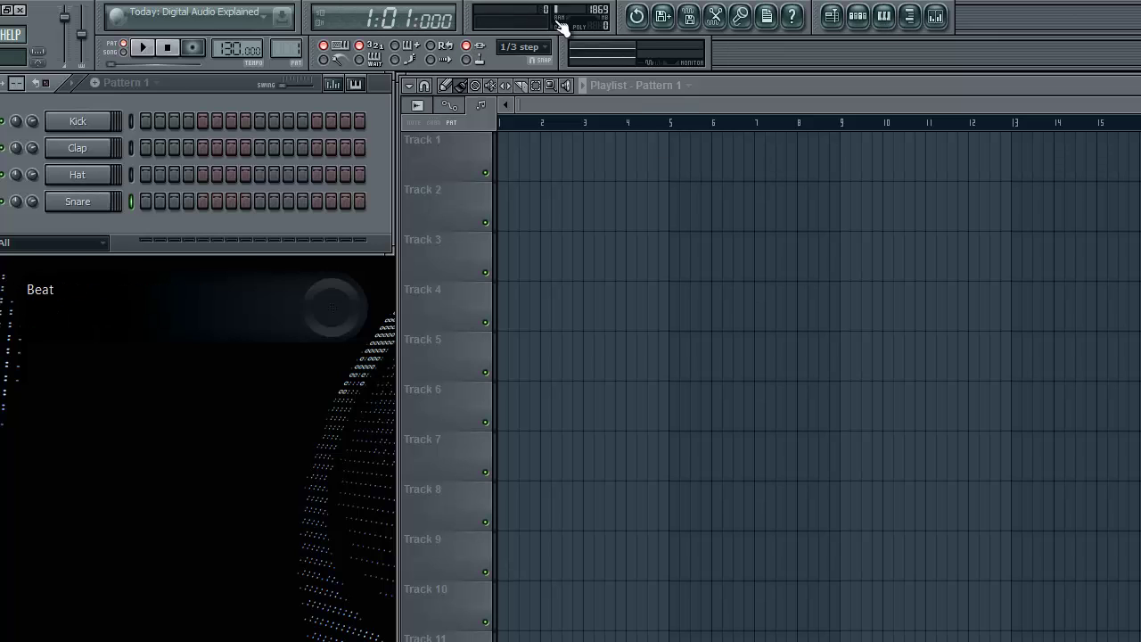
click(266, 17)
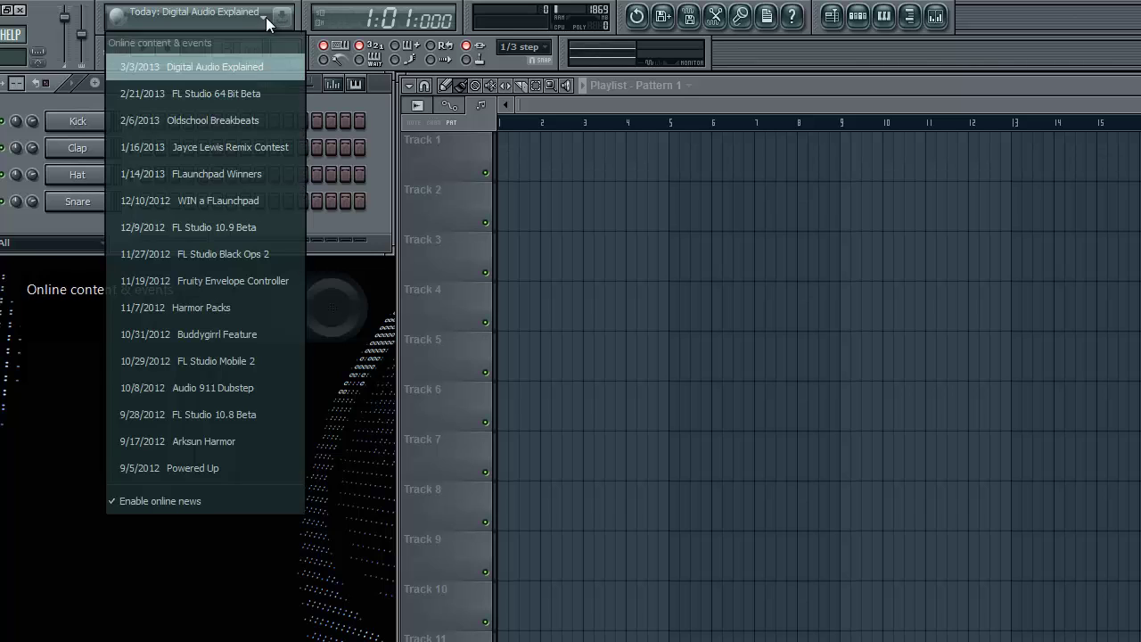
click(265, 17)
click(250, 19)
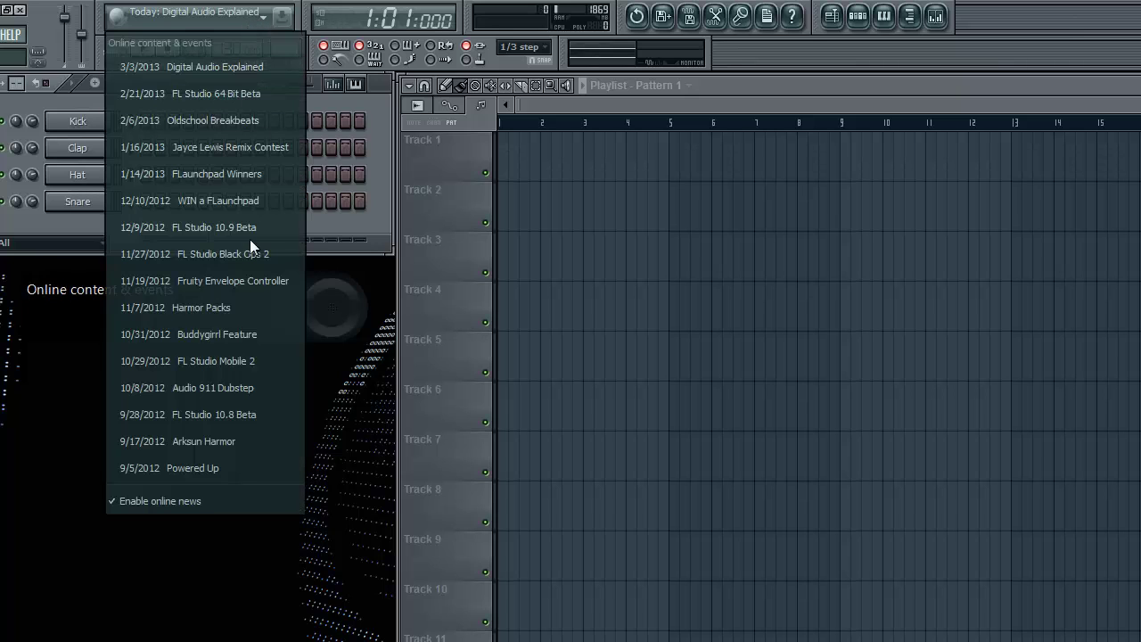
click(265, 19)
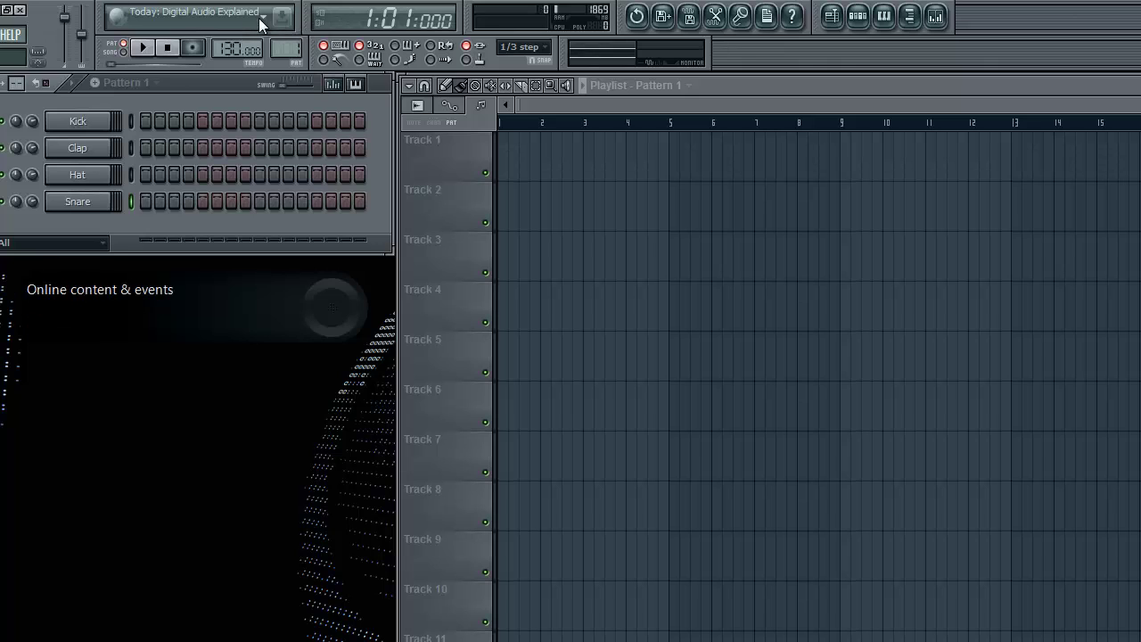
click(260, 17)
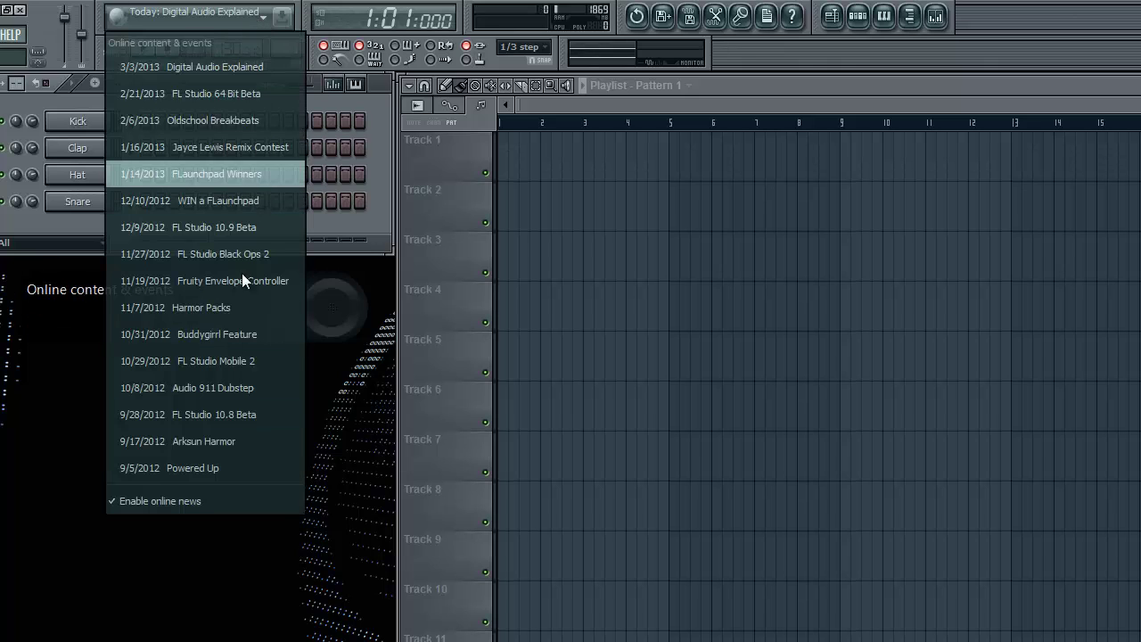
click(265, 20)
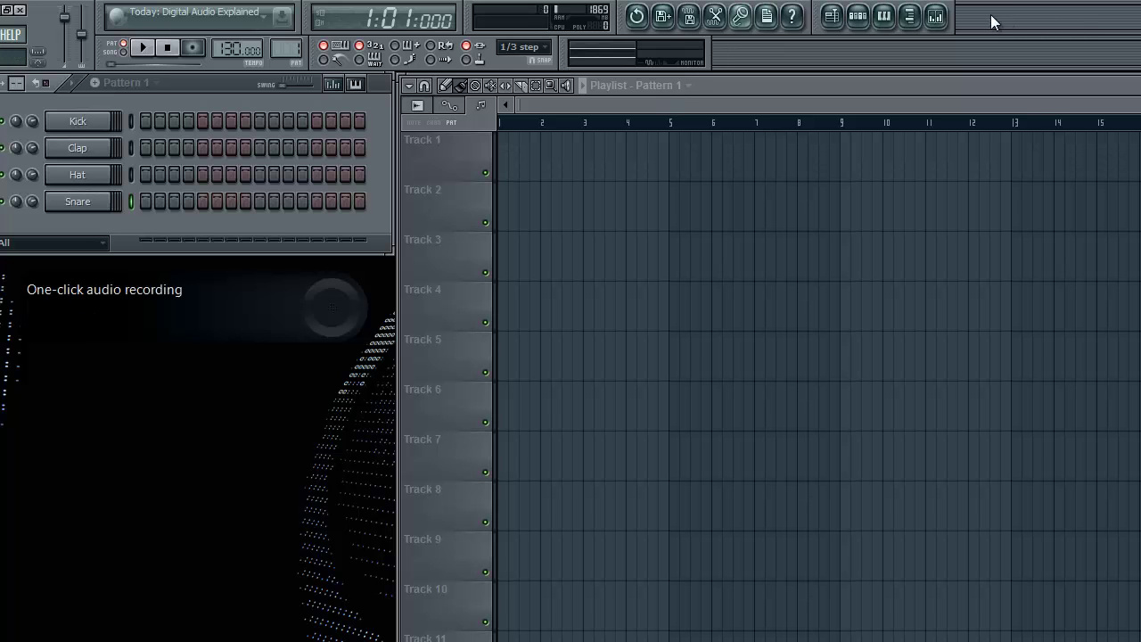
- Open the Mixer with F9 and look through the Snare, Hat and Kick channel settings
click(935, 11)
mouse_move(419, 393)
mouse_down()
mouse_move(374, 250)
mouse_move(455, 370)
mouse_move(419, 374)
mouse_move(419, 387)
mouse_up()
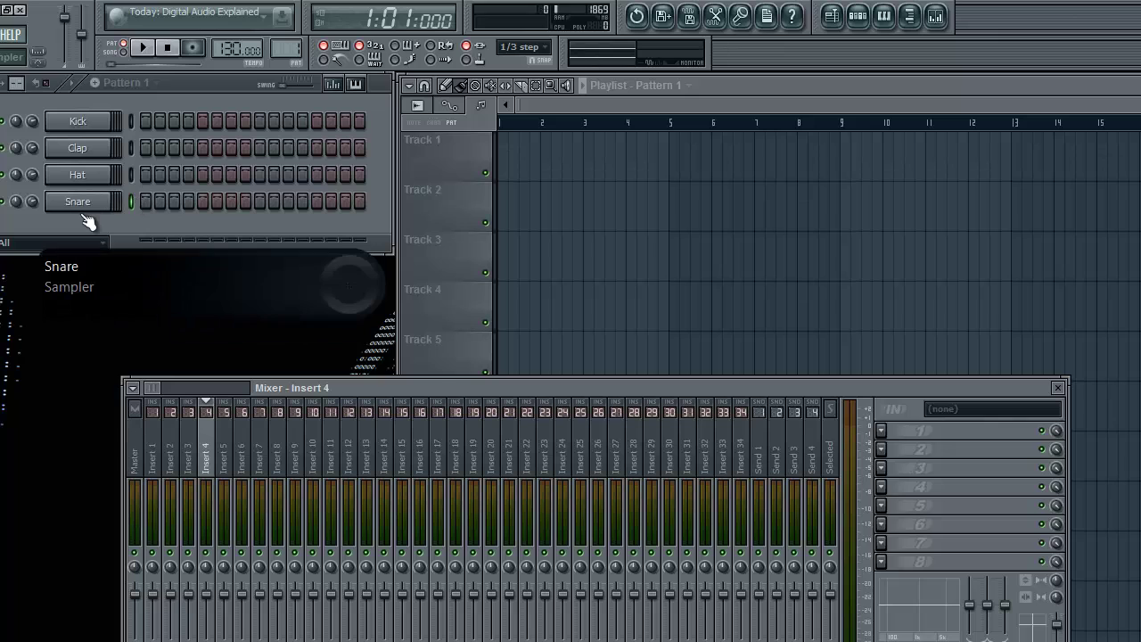
click(103, 203)
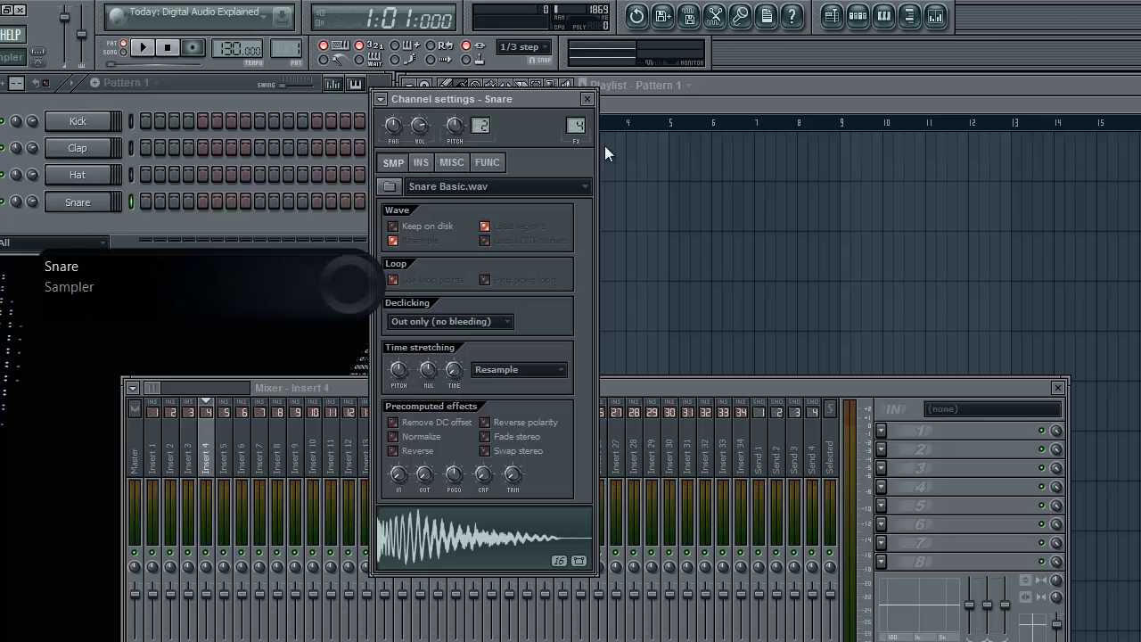
click(586, 98)
click(89, 178)
click(78, 121)
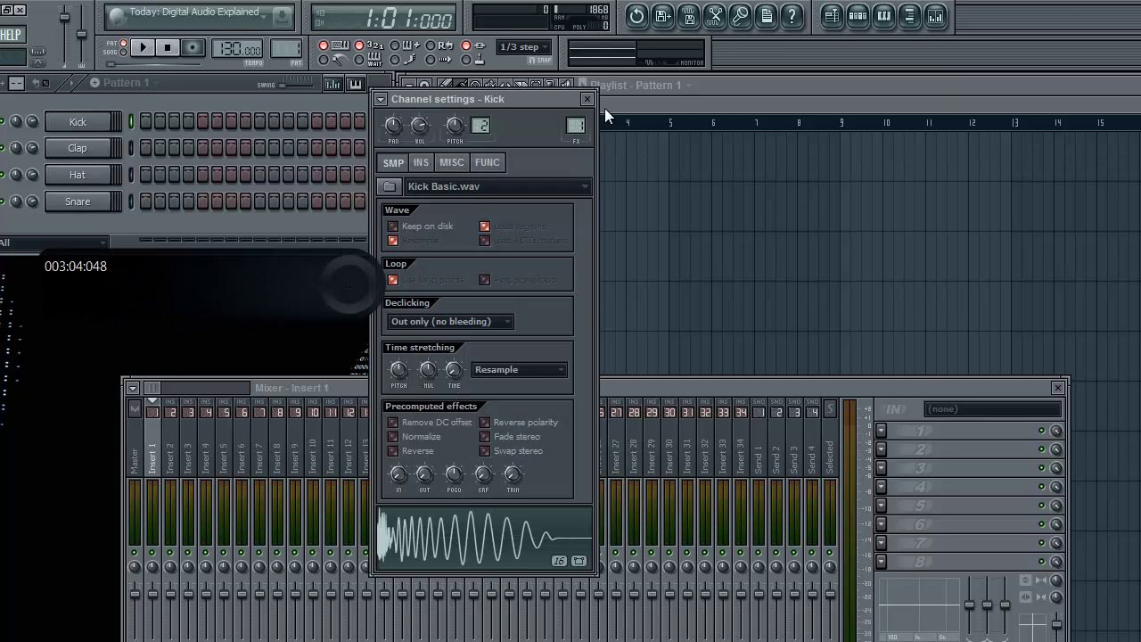
click(587, 98)
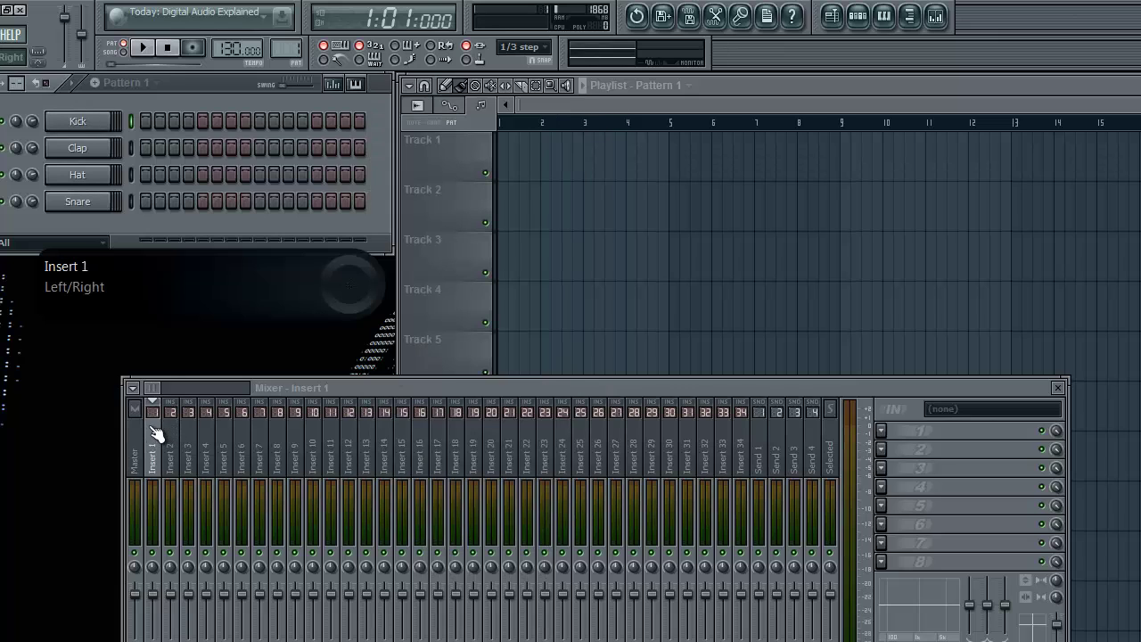
- Assign the Kick channel a free mixer track labelled Kick, scrolled to Insert 1
click(90, 127)
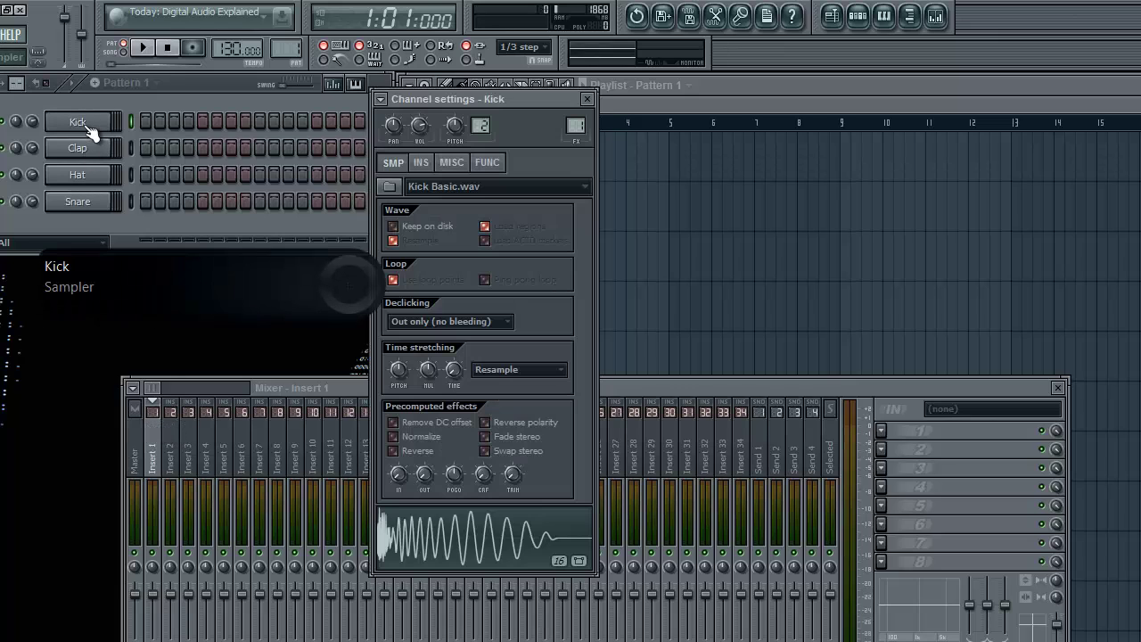
click(382, 99)
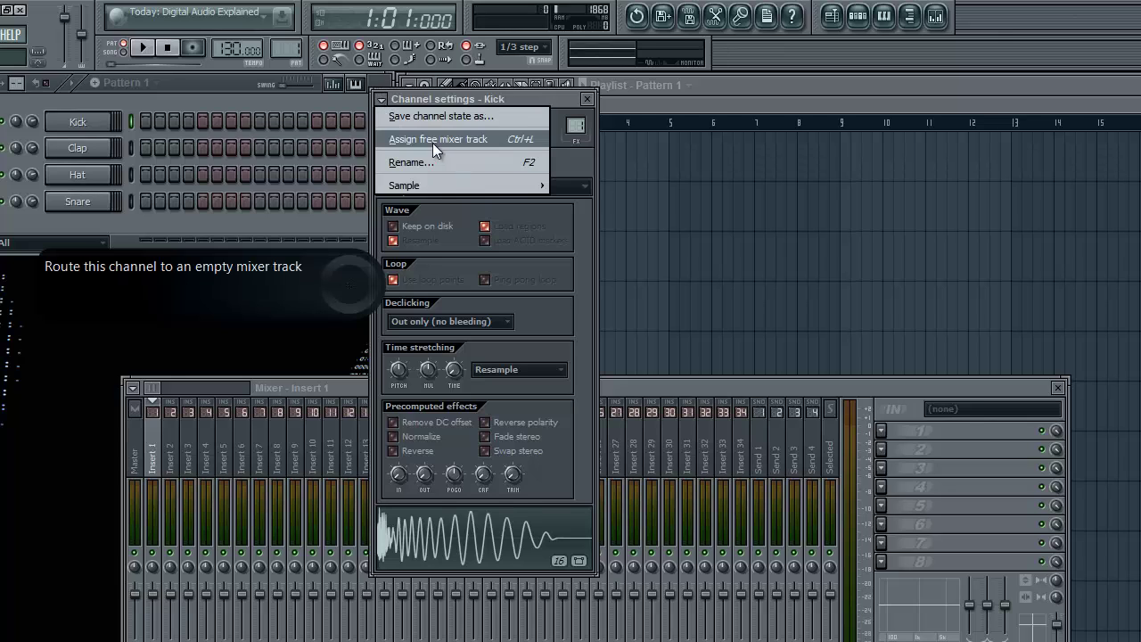
click(493, 140)
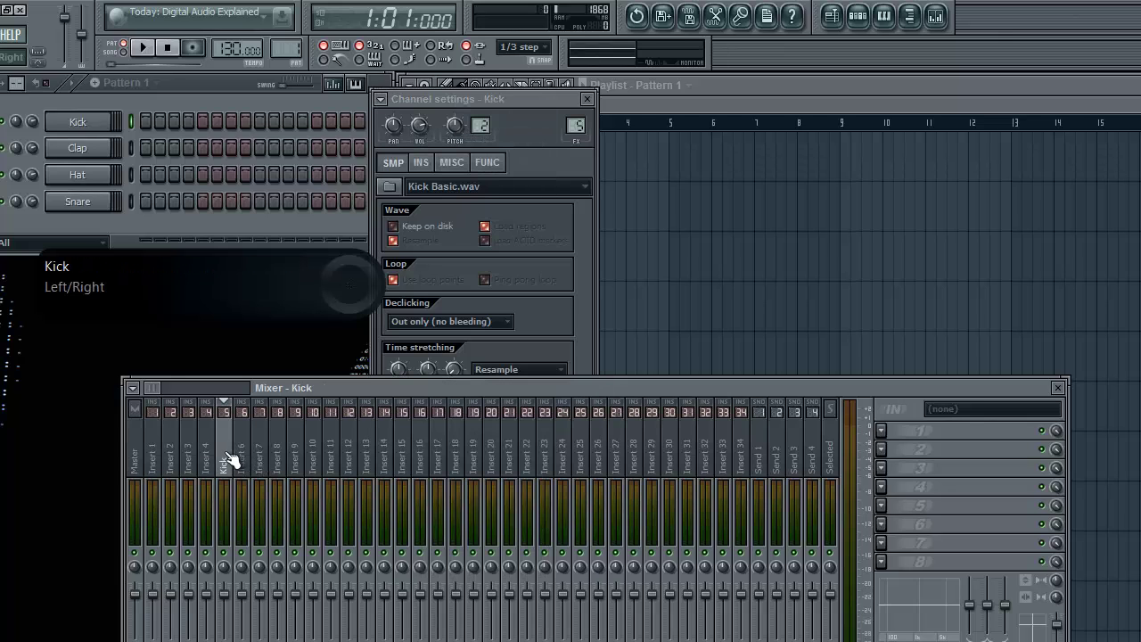
scroll(230, 459, up, 4)
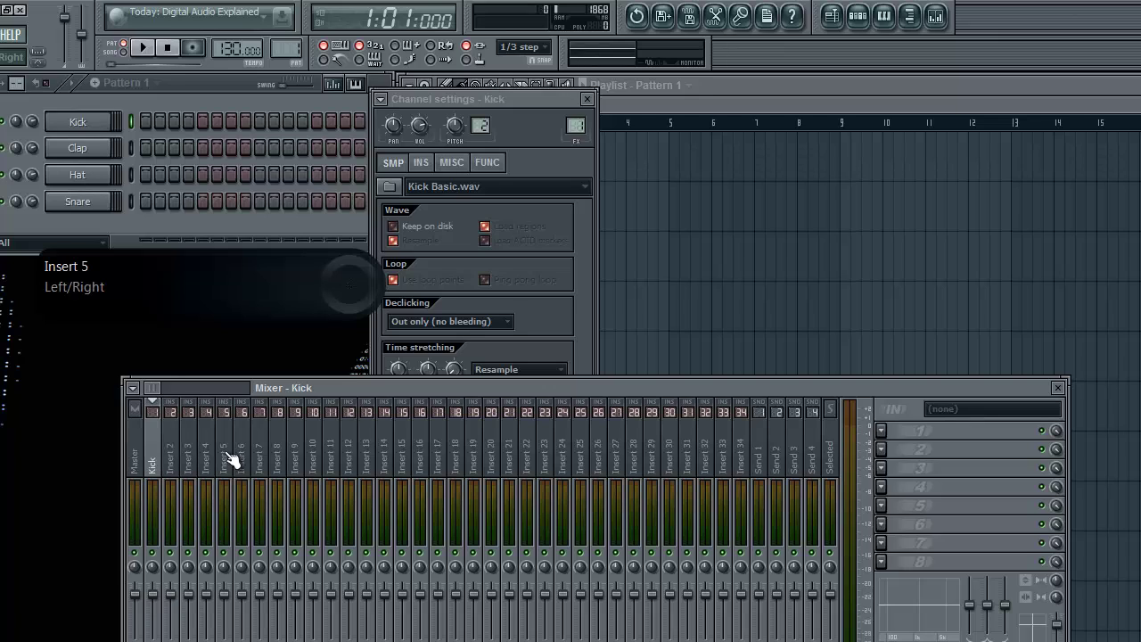
- Place two kick hits in Pattern 1's Kick row and start playback, bringing the mixer forward
click(201, 121)
click(246, 121)
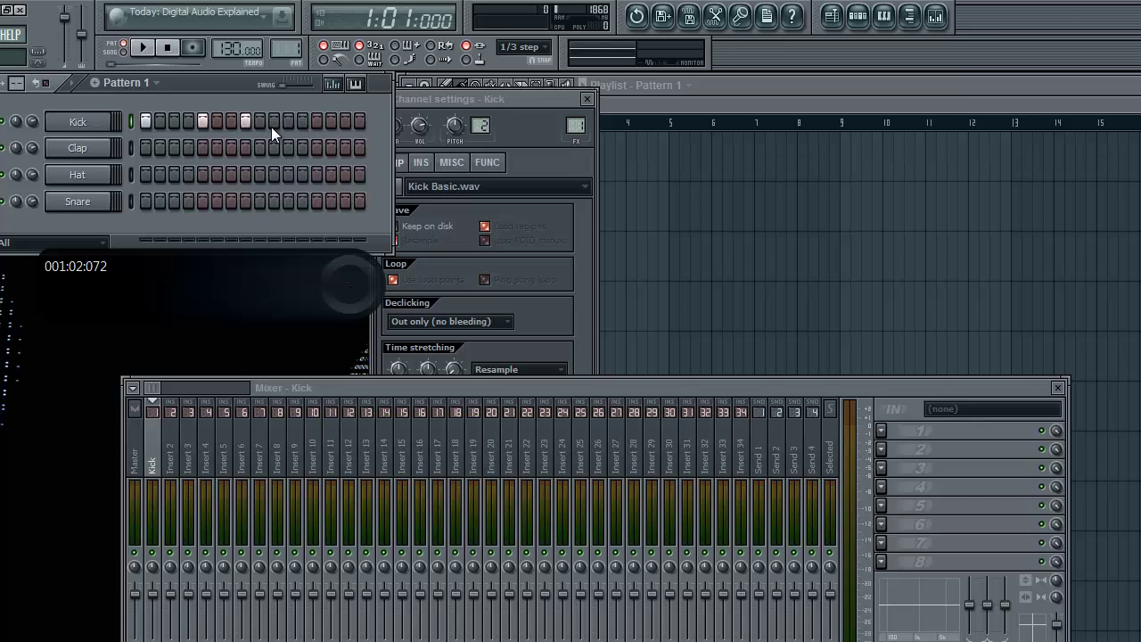
click(316, 121)
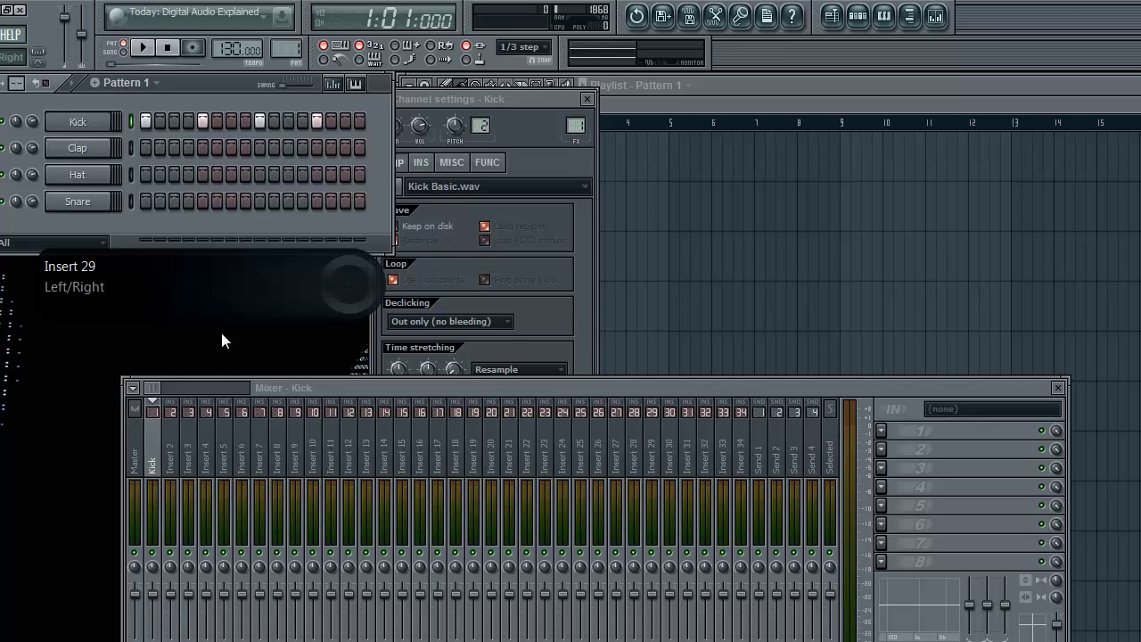
click(142, 47)
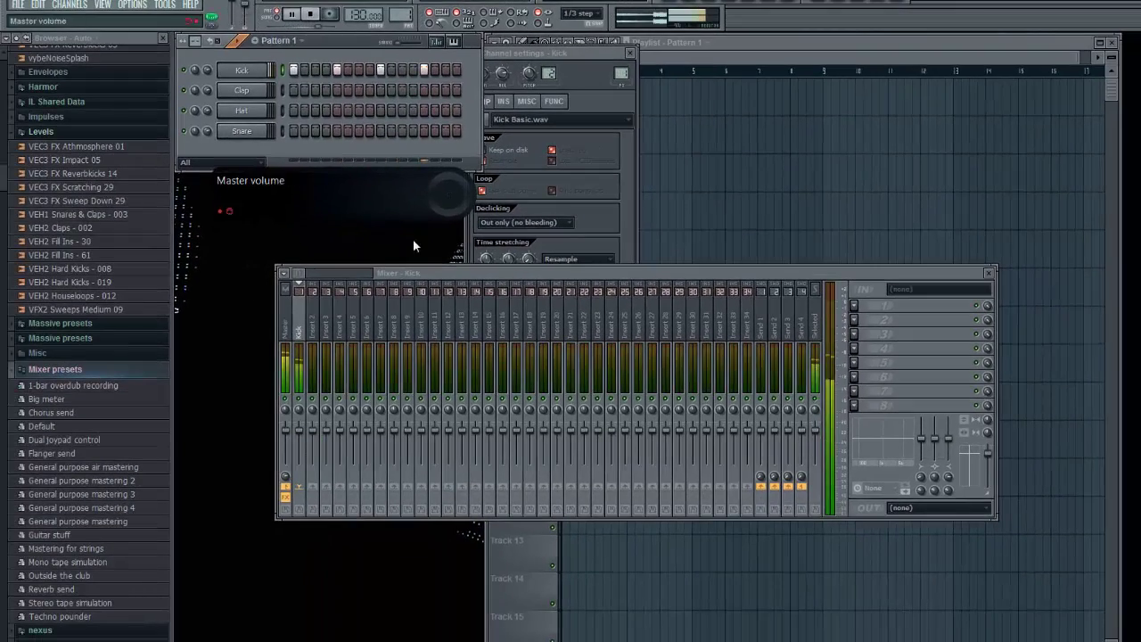
click(301, 306)
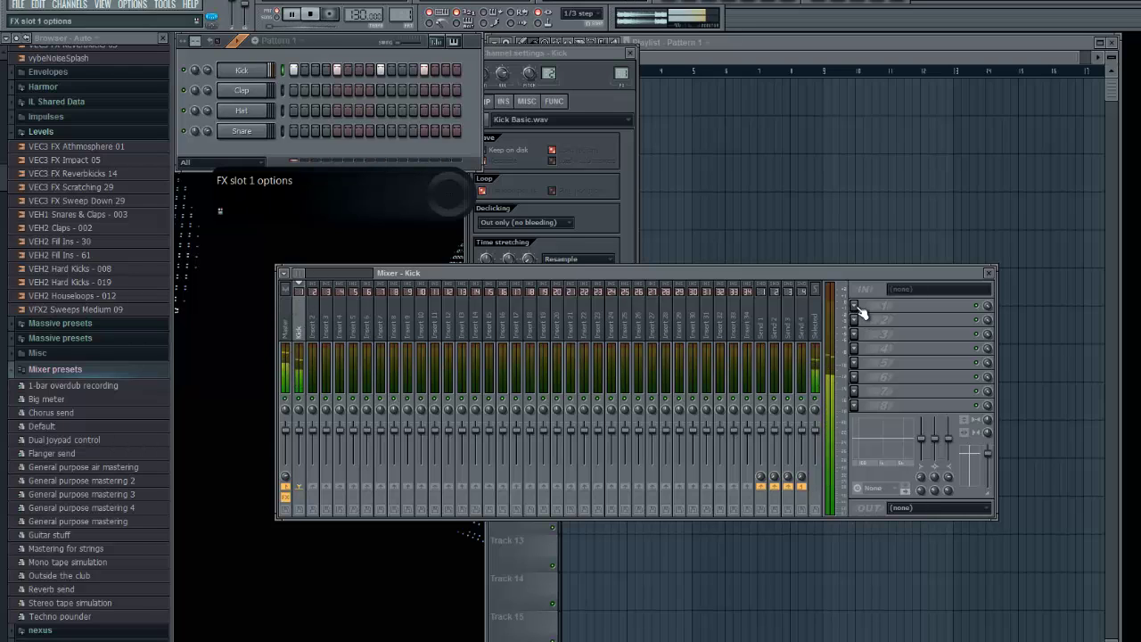
- Load Fruity Delay Bank into FX slot 1 of the Kick mixer track
click(368, 311)
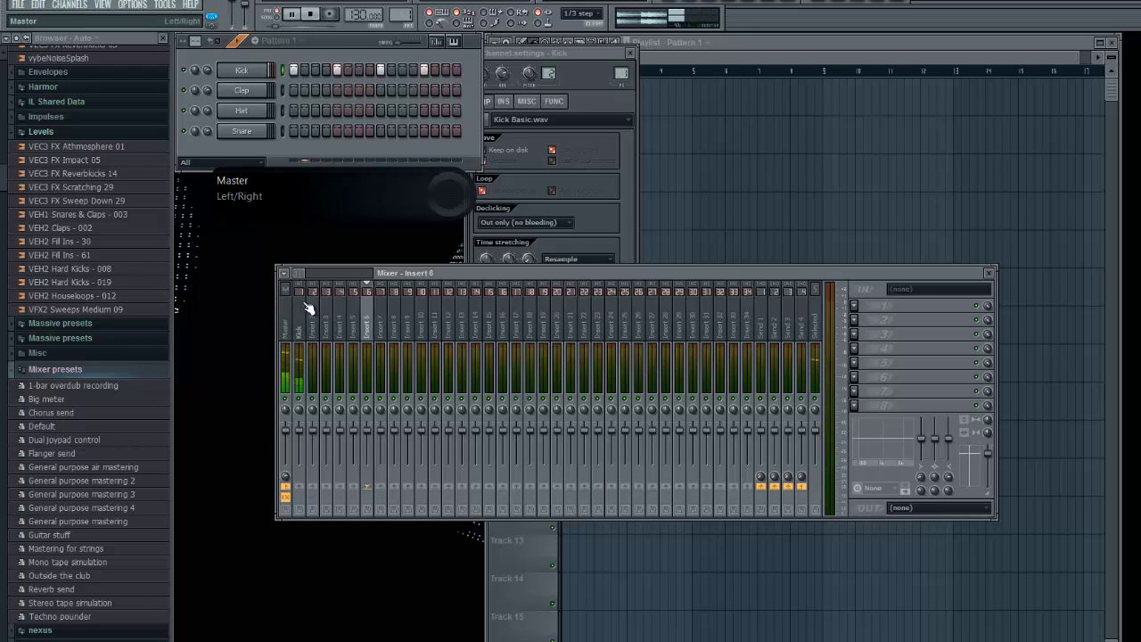
click(300, 309)
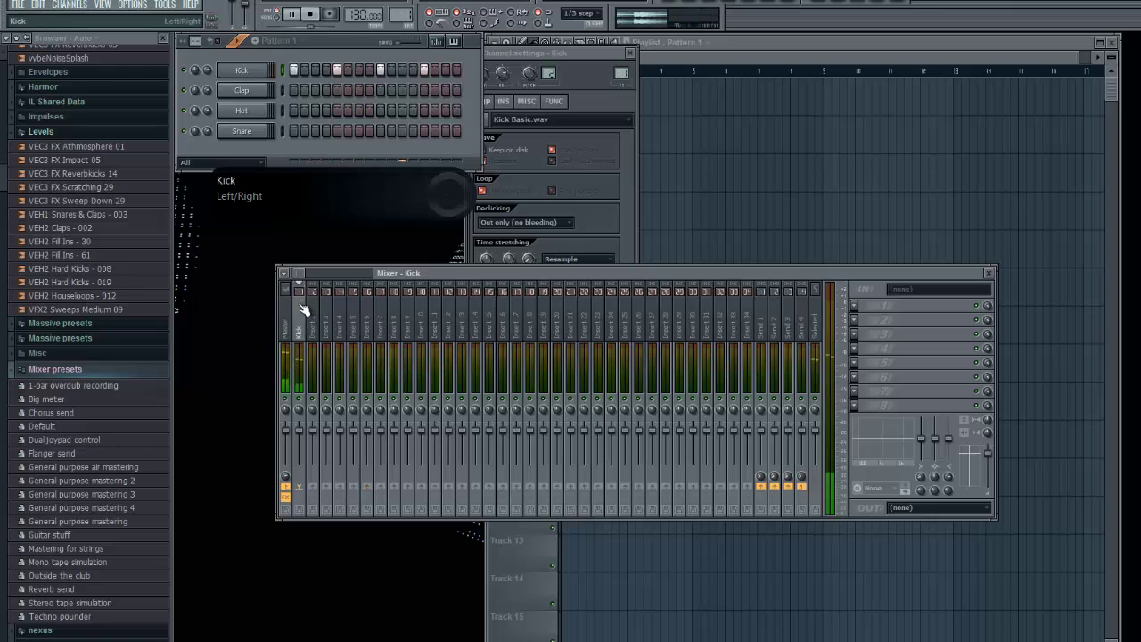
click(854, 308)
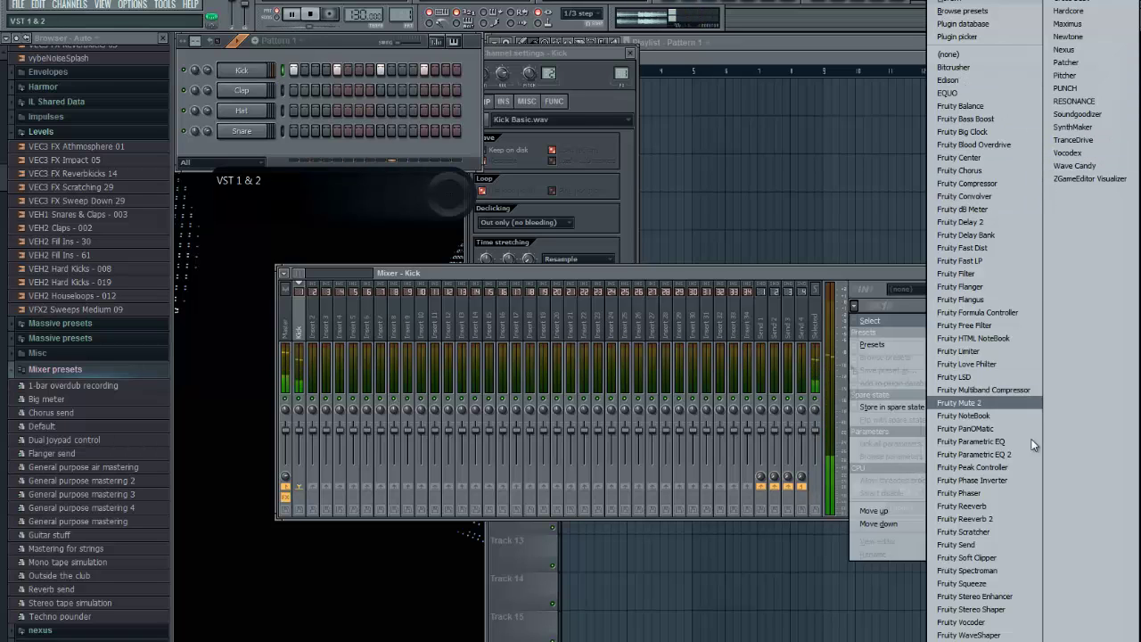
click(992, 235)
drag(214, 128, 475, 236)
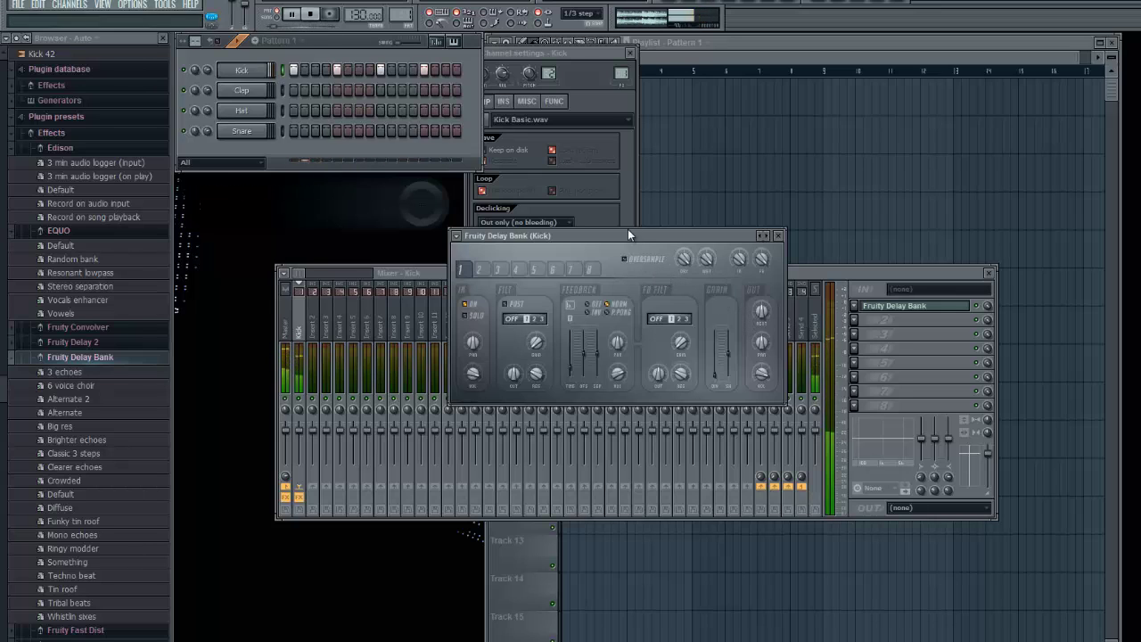
drag(628, 228, 561, 229)
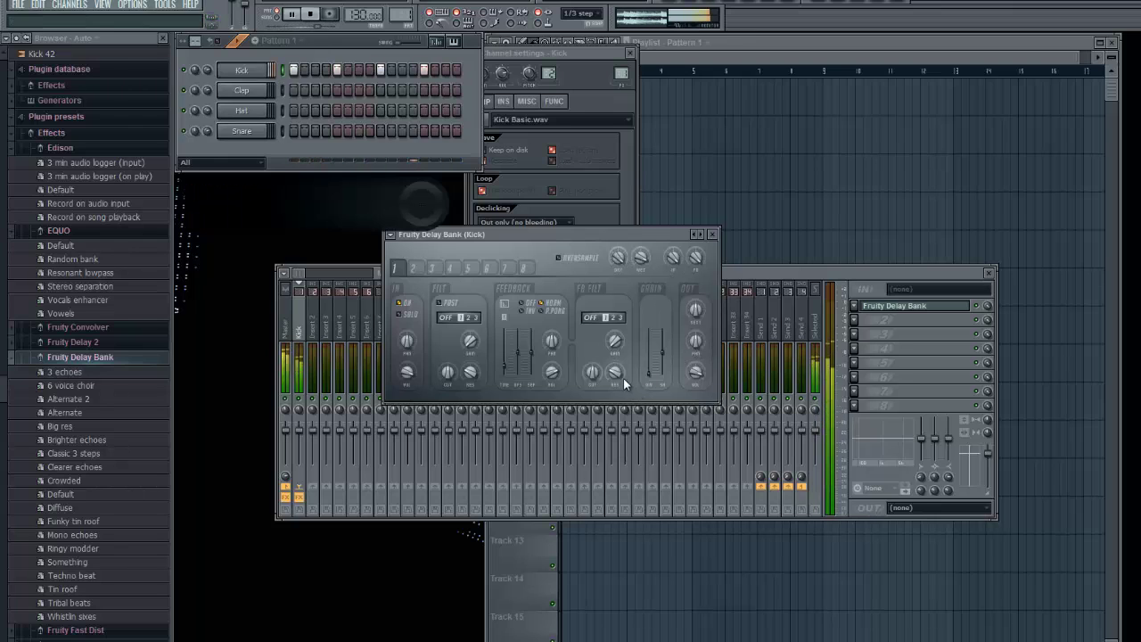
- Close the delay window and replace the slot with (none) to remove Fruity Delay Bank
click(712, 235)
click(853, 305)
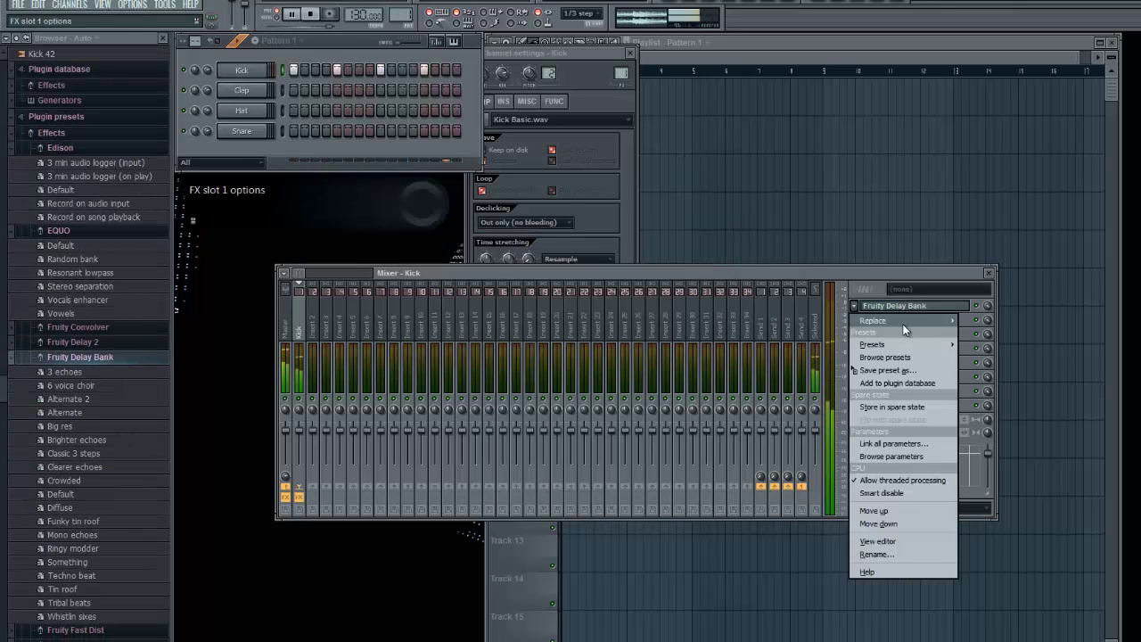
mouse_move(873, 320)
click(978, 53)
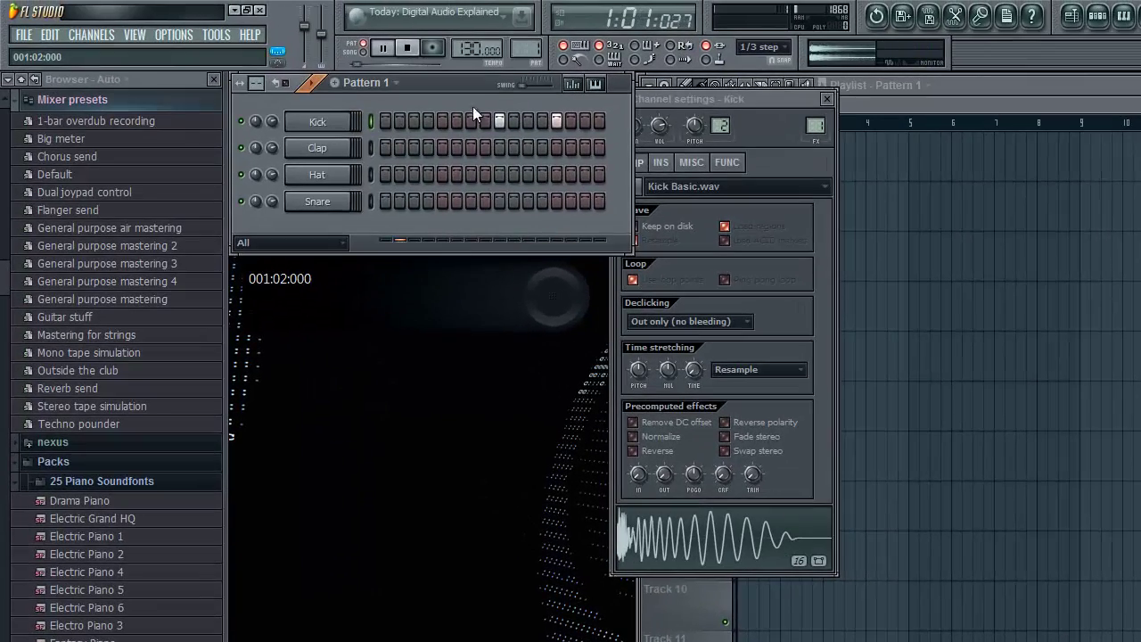
- Close the Kick settings, stop playback, and collapse the Mixer presets, 3x Osc, Channel presets, Dubstep pack and Levels folders
click(826, 98)
click(408, 48)
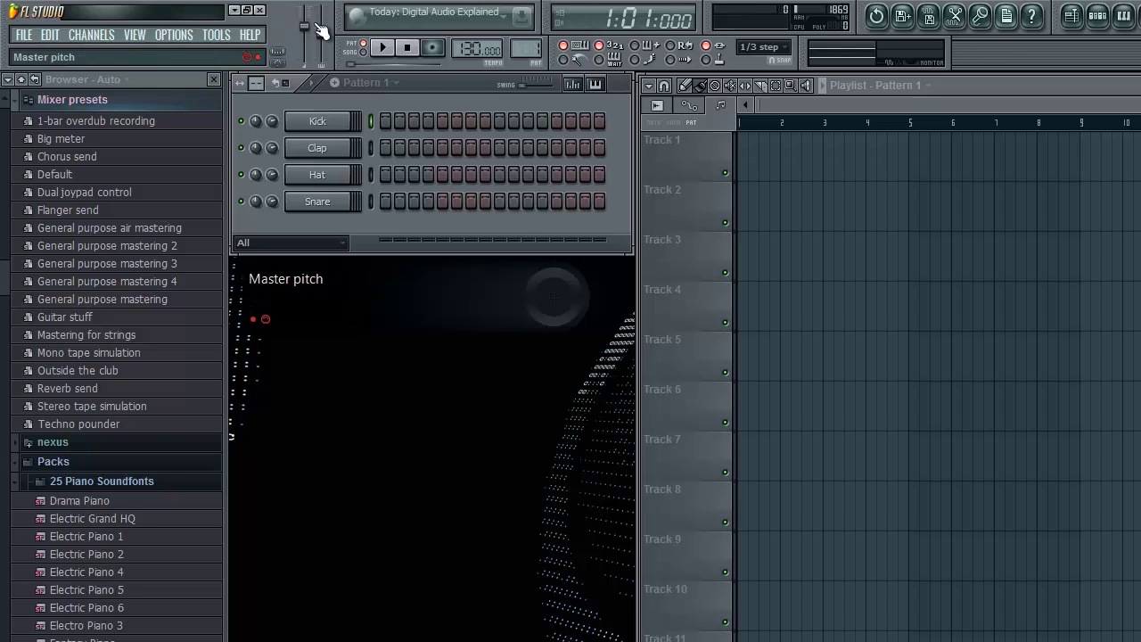
click(3, 90)
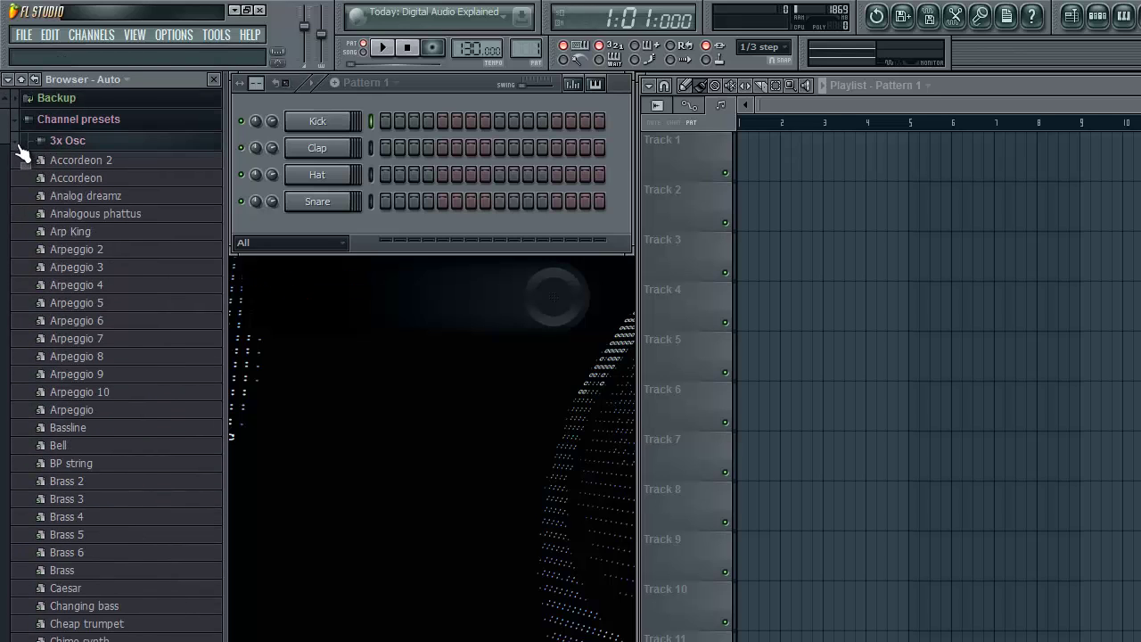
click(21, 146)
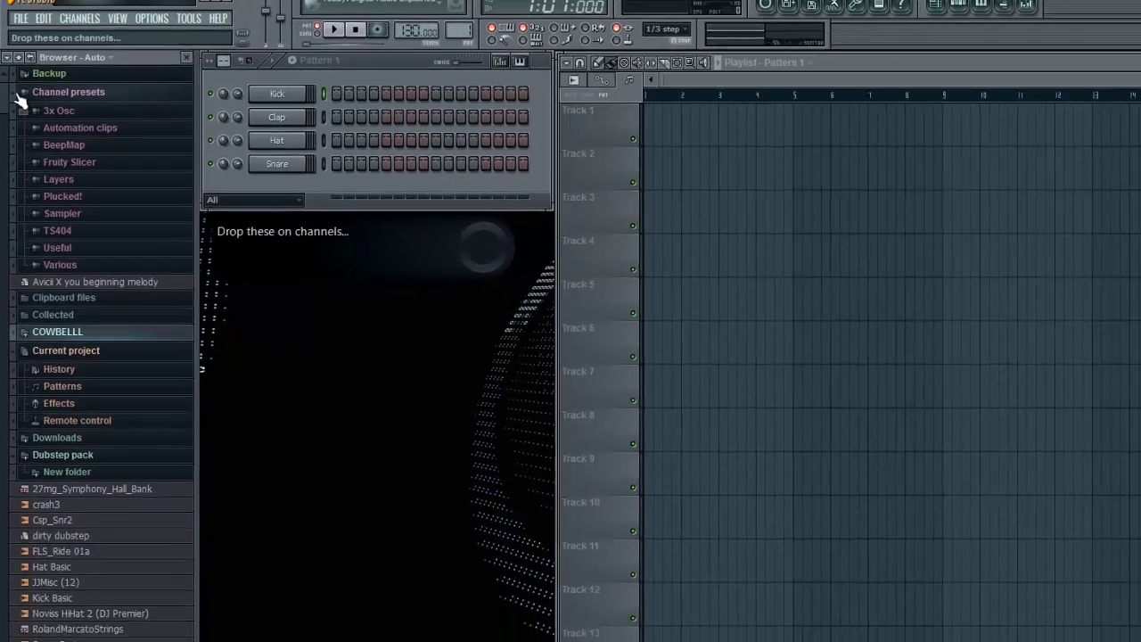
click(18, 92)
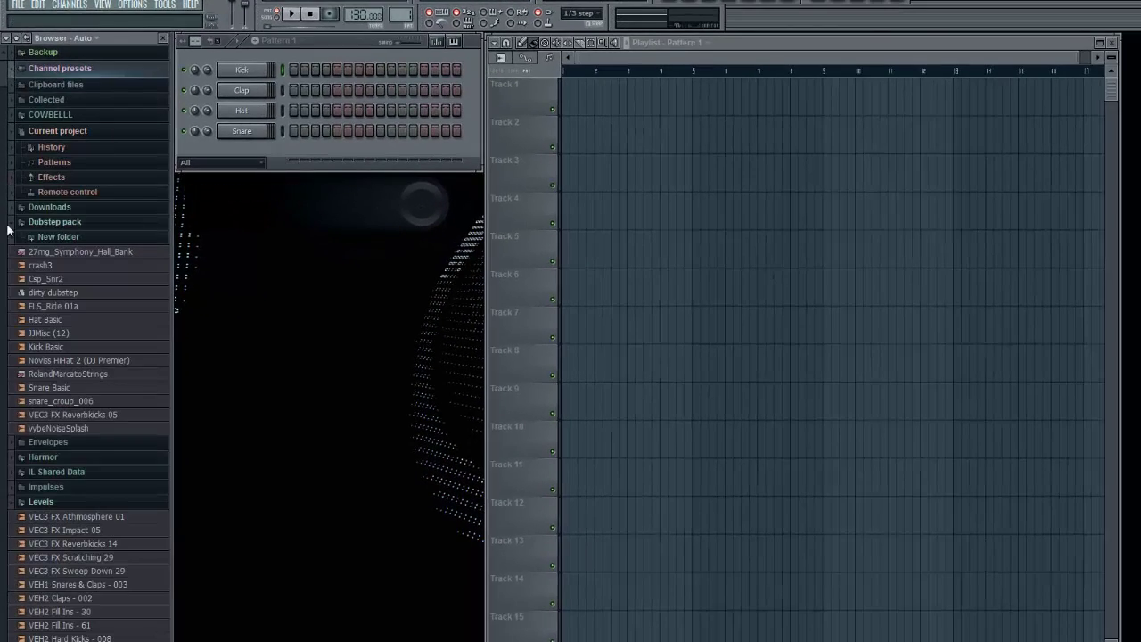
click(11, 226)
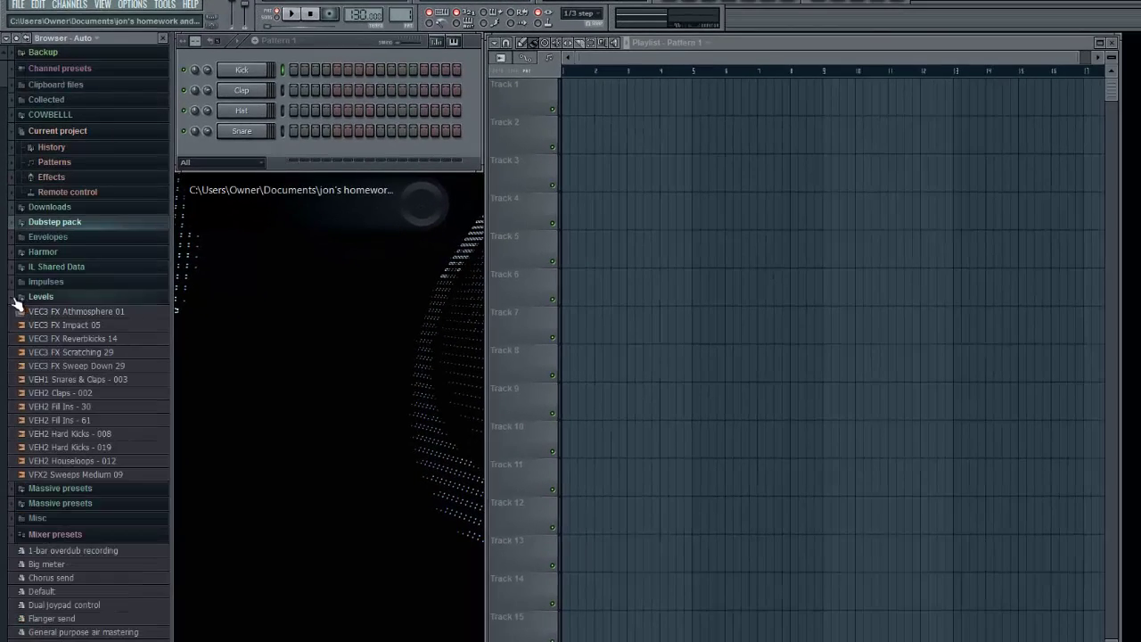
click(15, 297)
click(15, 357)
- Collapse the 25 Piano Soundfonts and Drum Kit 01–03 folders, then scroll back up to Drum Kit 04
scroll(18, 330, down, 3)
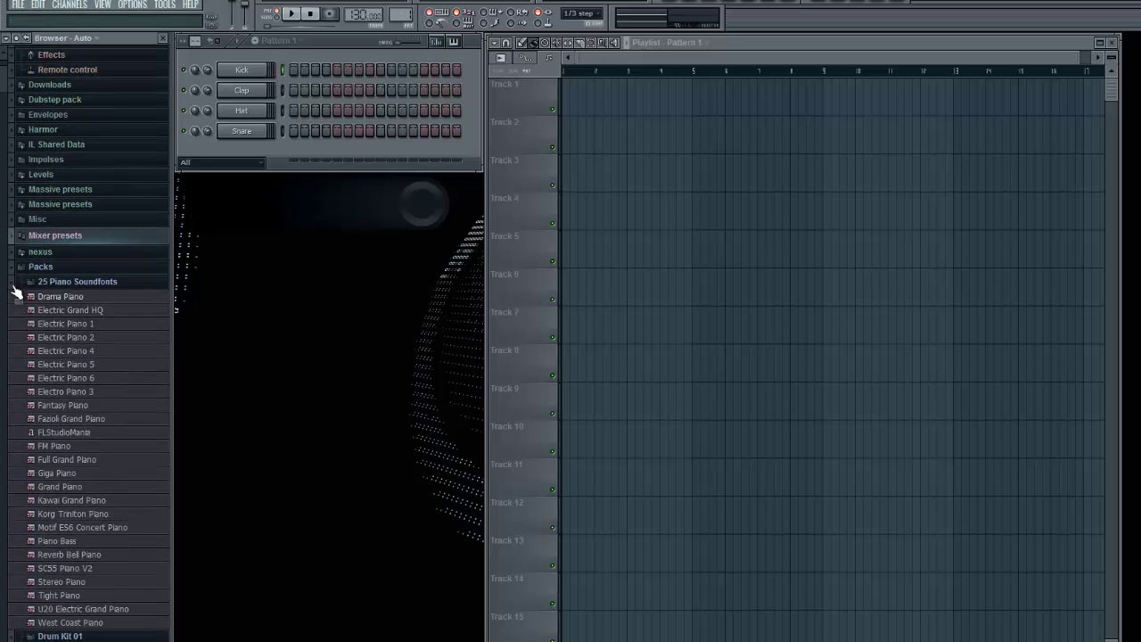
click(15, 285)
scroll(15, 297, down, 1)
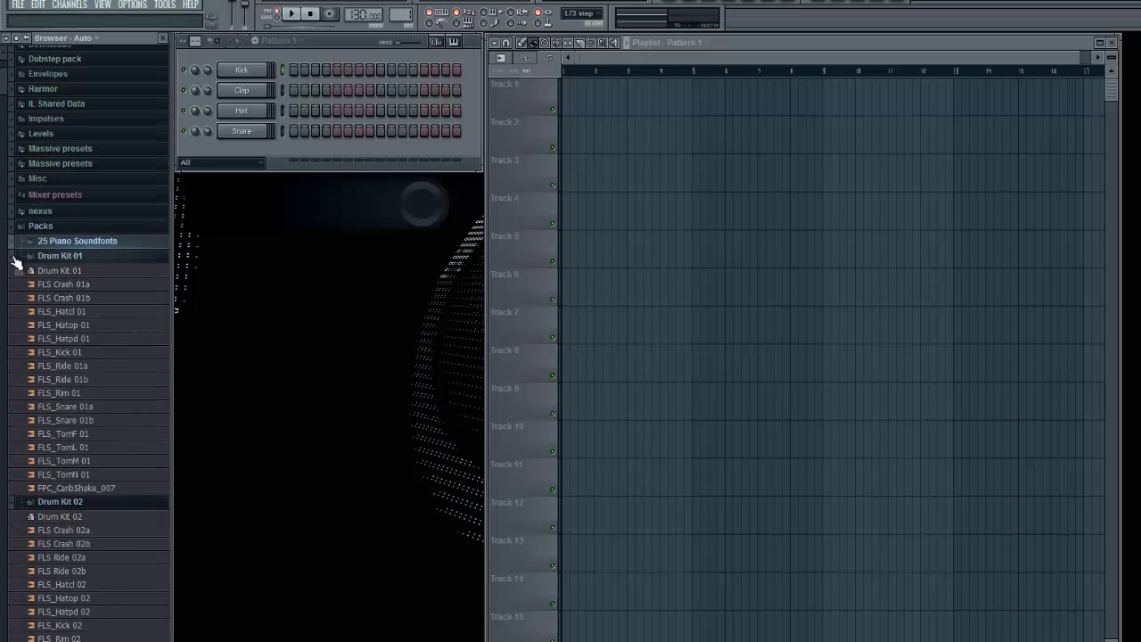
click(15, 257)
click(15, 270)
click(15, 286)
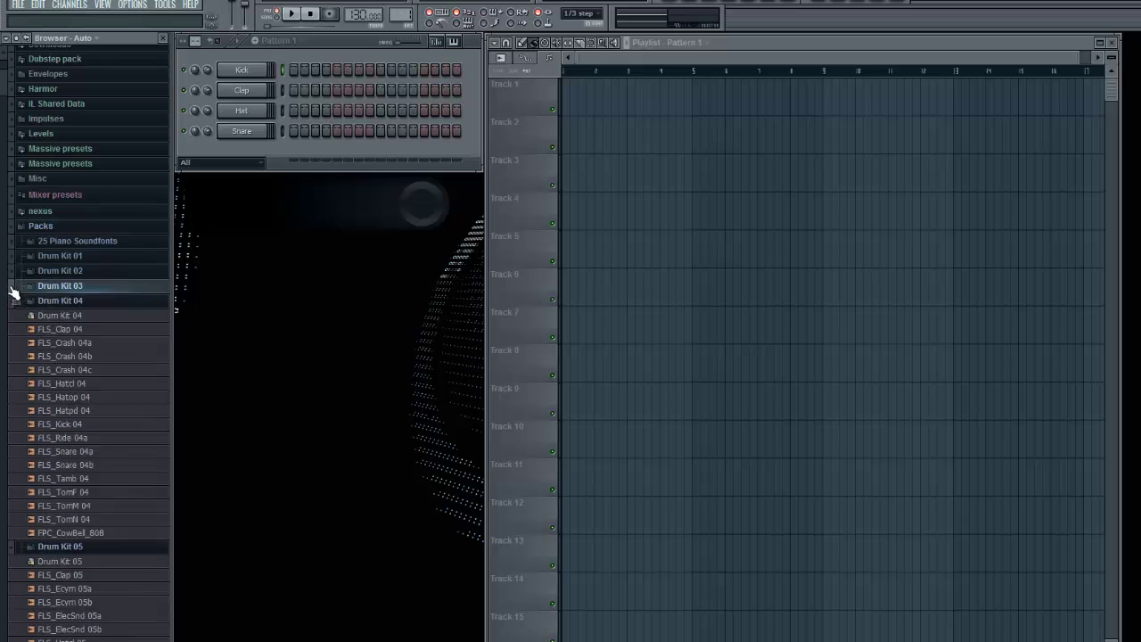
scroll(16, 268, down, 1)
scroll(16, 260, down, 15)
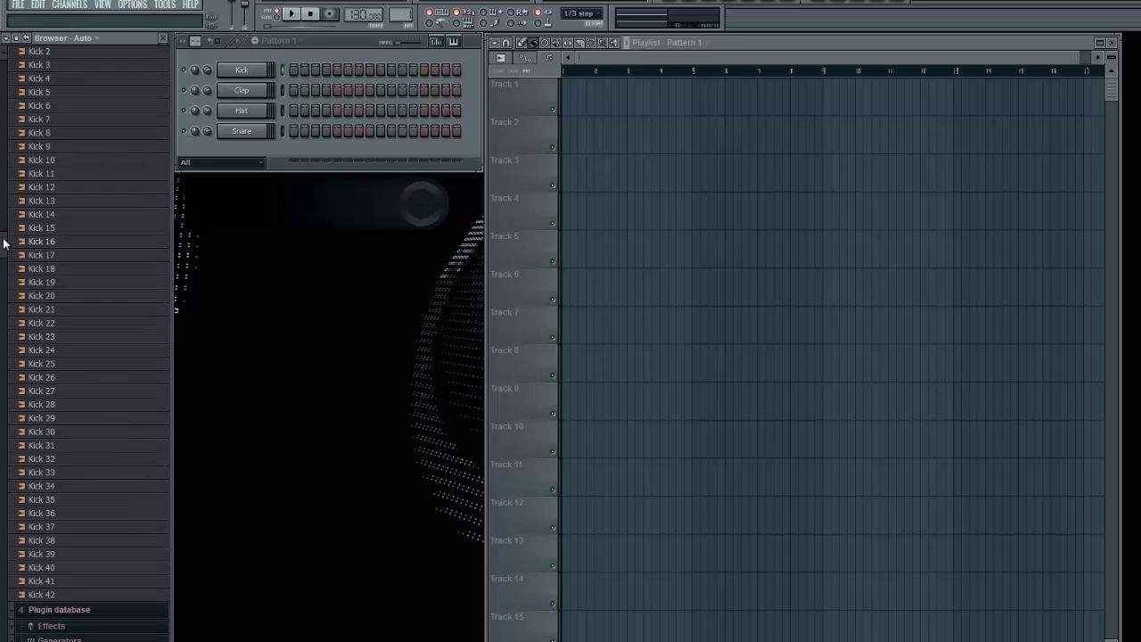
scroll(2, 241, up, 20)
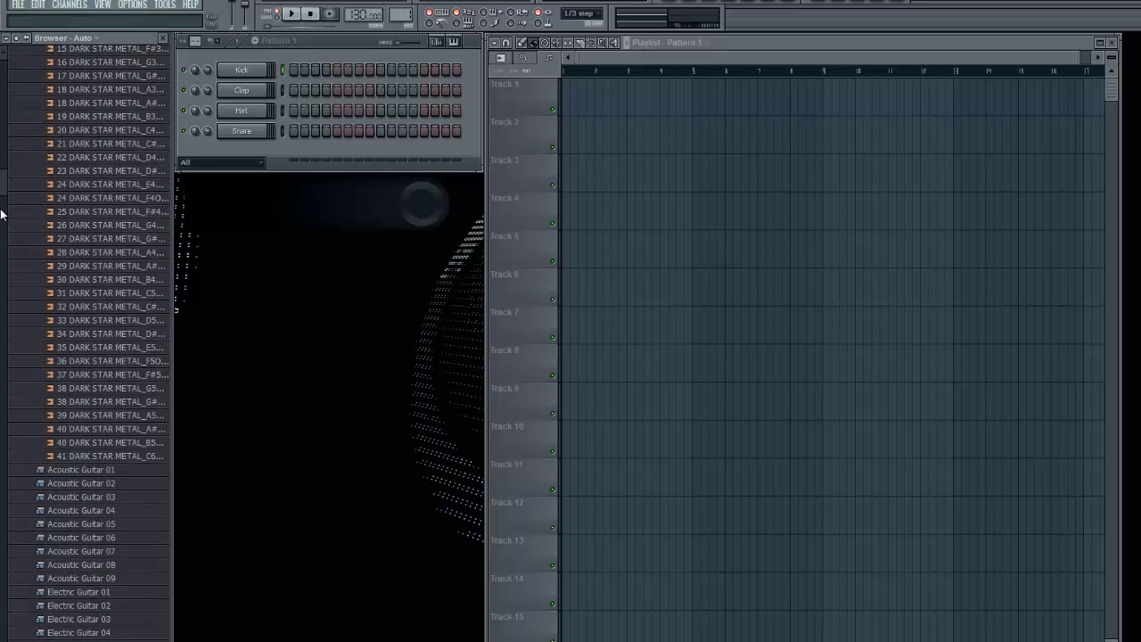
scroll(14, 119, up, 15)
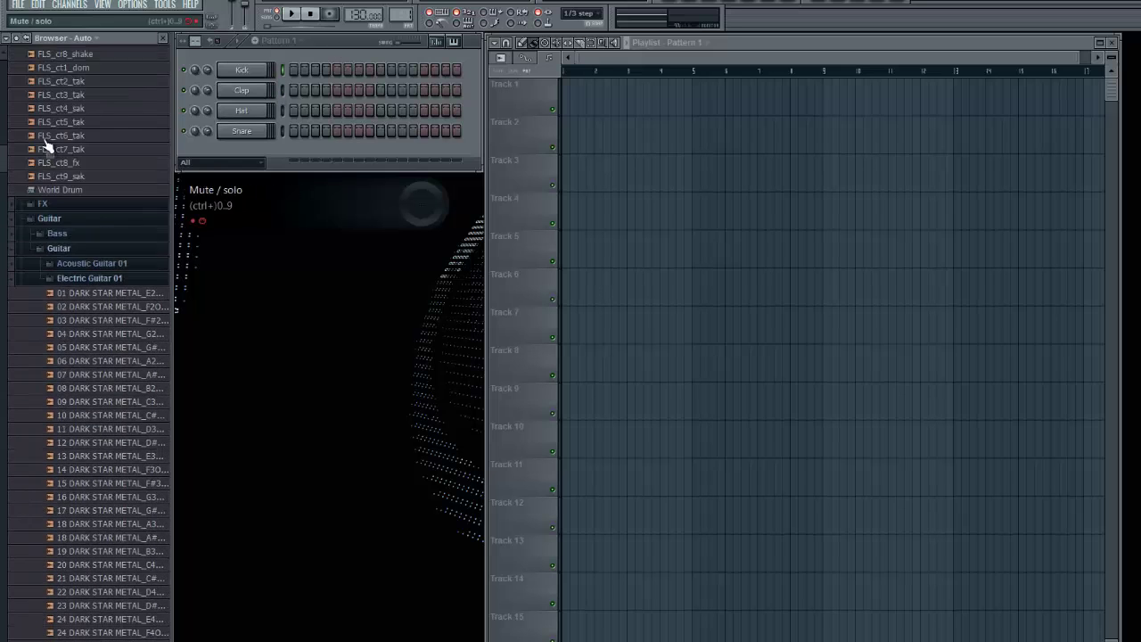
scroll(14, 118, up, 15)
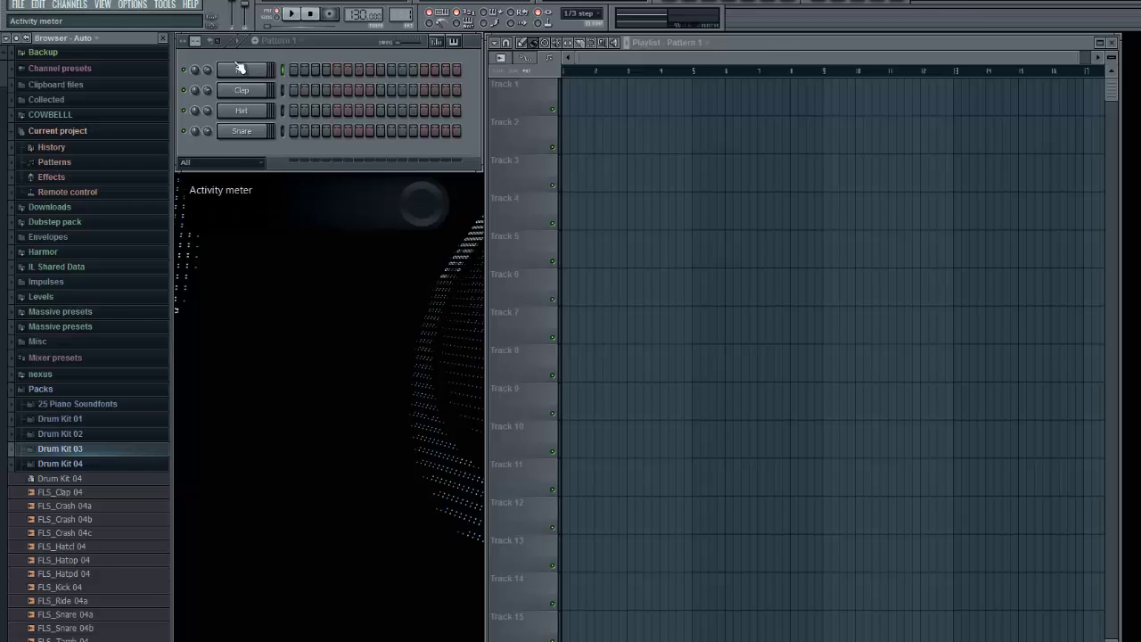
- Start a new project from the Minimal > Basic template in the File menu
click(18, 6)
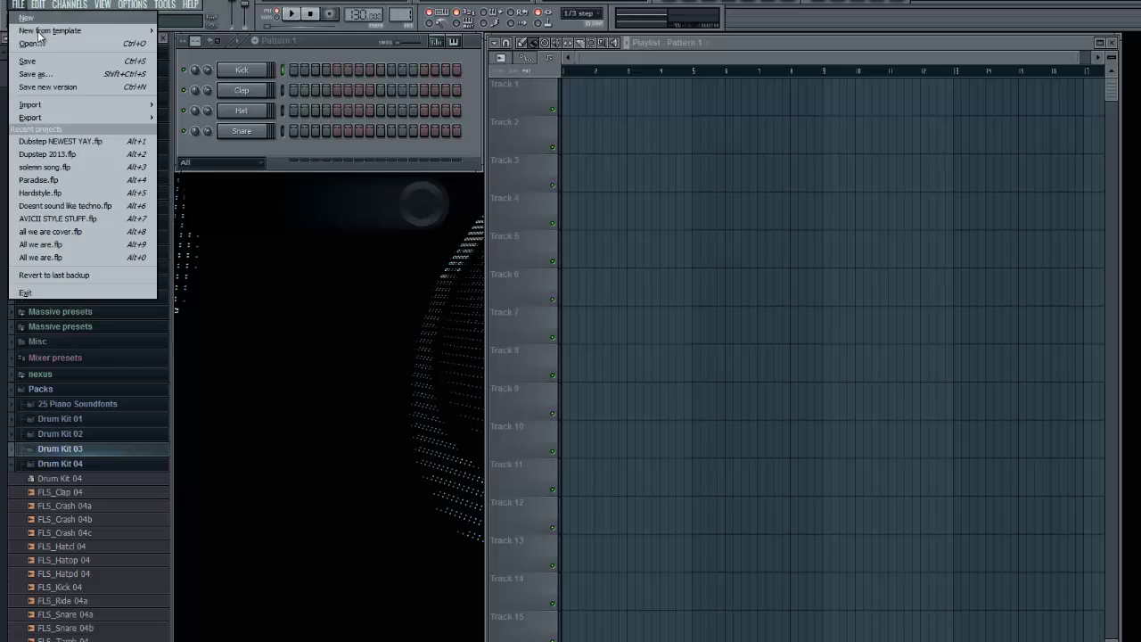
mouse_move(38, 33)
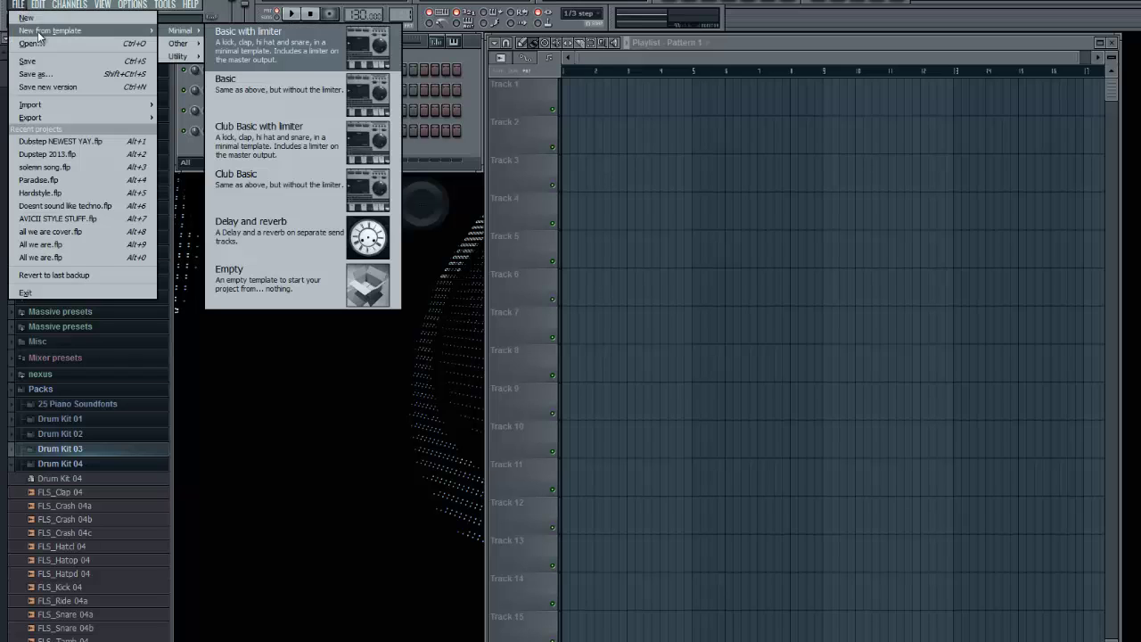
click(255, 89)
- Load the Basic template without saving, glance at the Clap and Snare settings, and select Kick
click(585, 377)
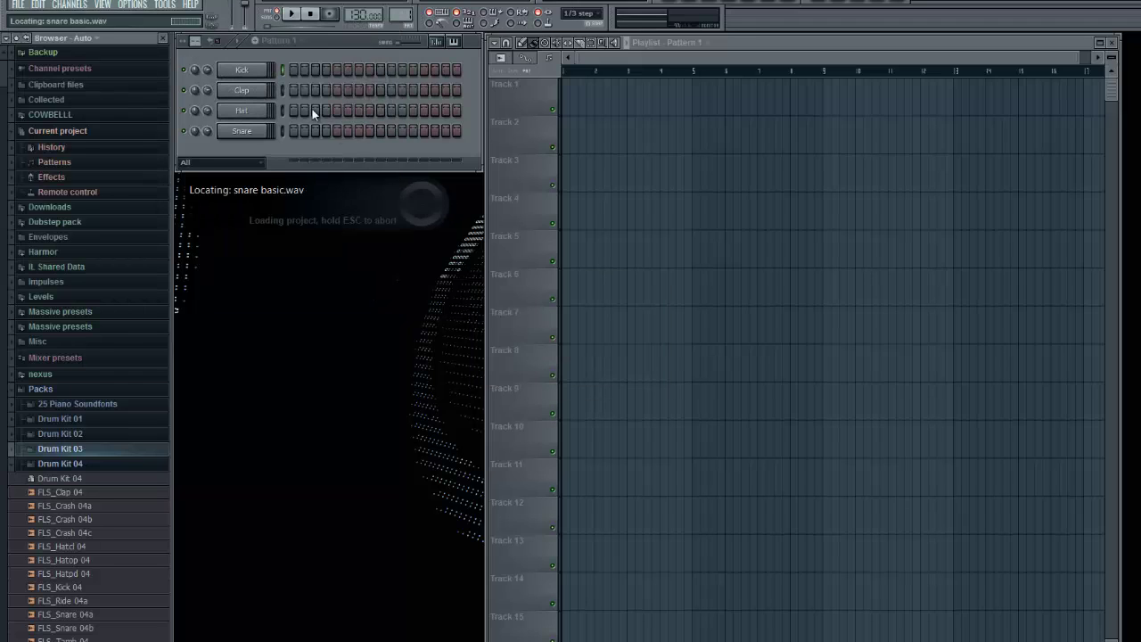
click(241, 90)
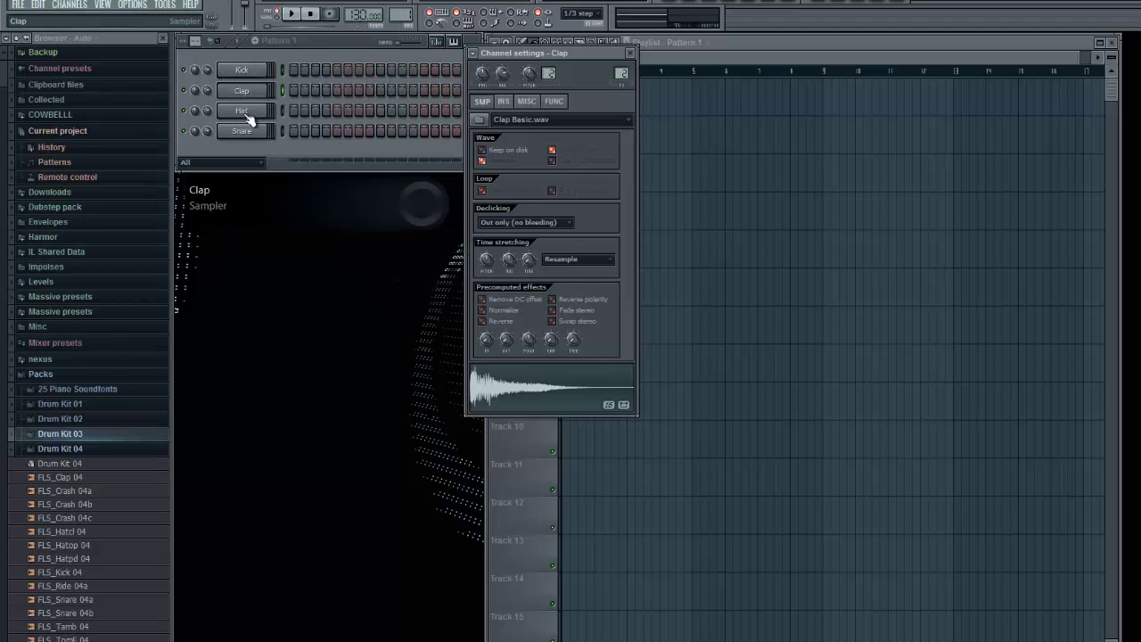
click(241, 131)
click(628, 54)
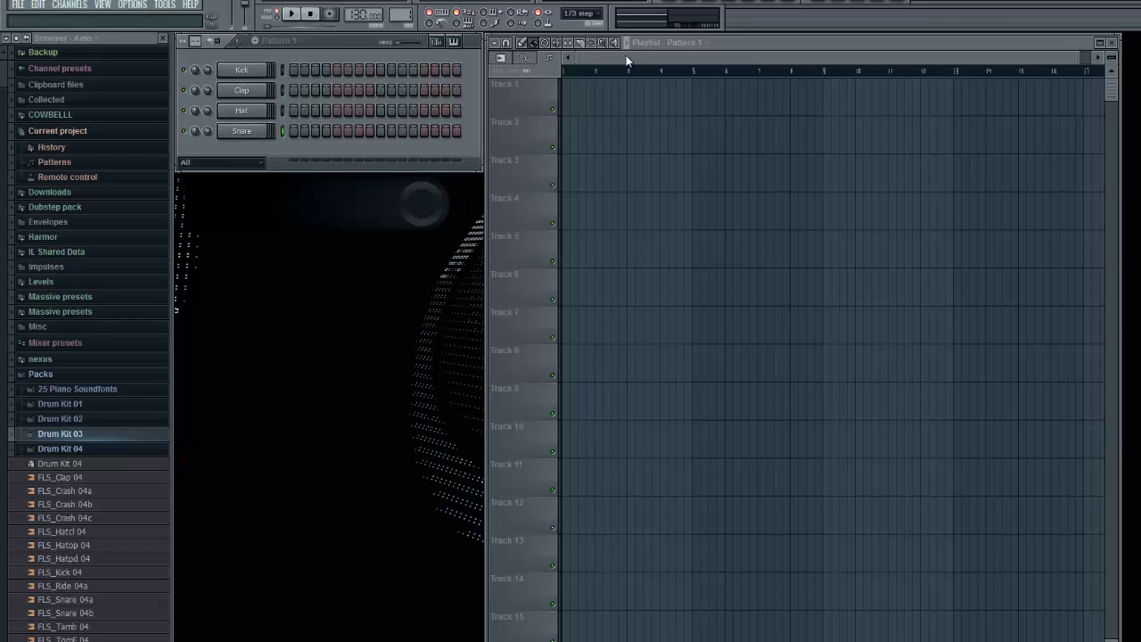
click(283, 68)
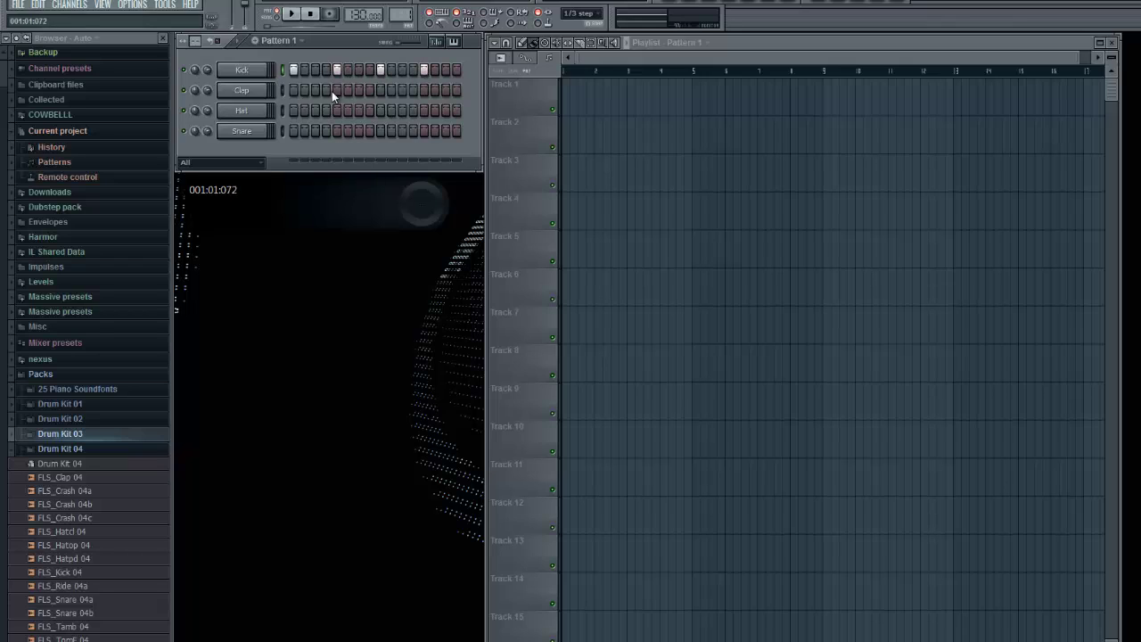
- Clear two Clap steps and add Hat and Snare steps, then play and stop the pattern
click(425, 86)
click(303, 110)
click(315, 130)
click(348, 109)
click(357, 130)
click(390, 109)
click(402, 131)
click(293, 18)
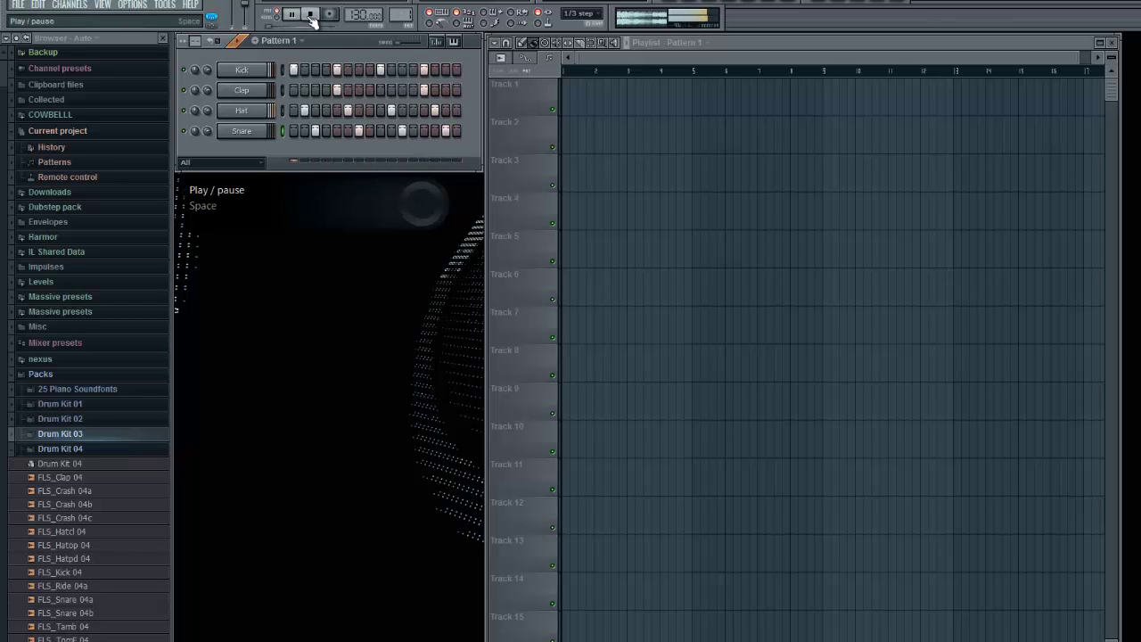
click(311, 16)
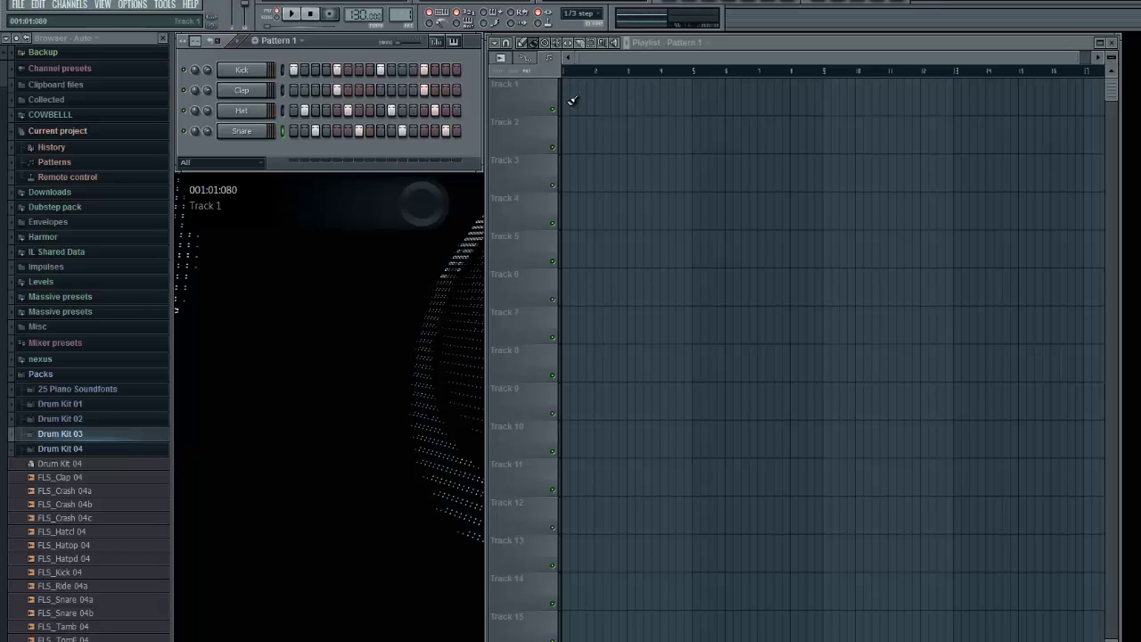
- Rename Pattern 1 to 'Beat' and give it an olive swatch instead of grey
click(290, 42)
click(284, 55)
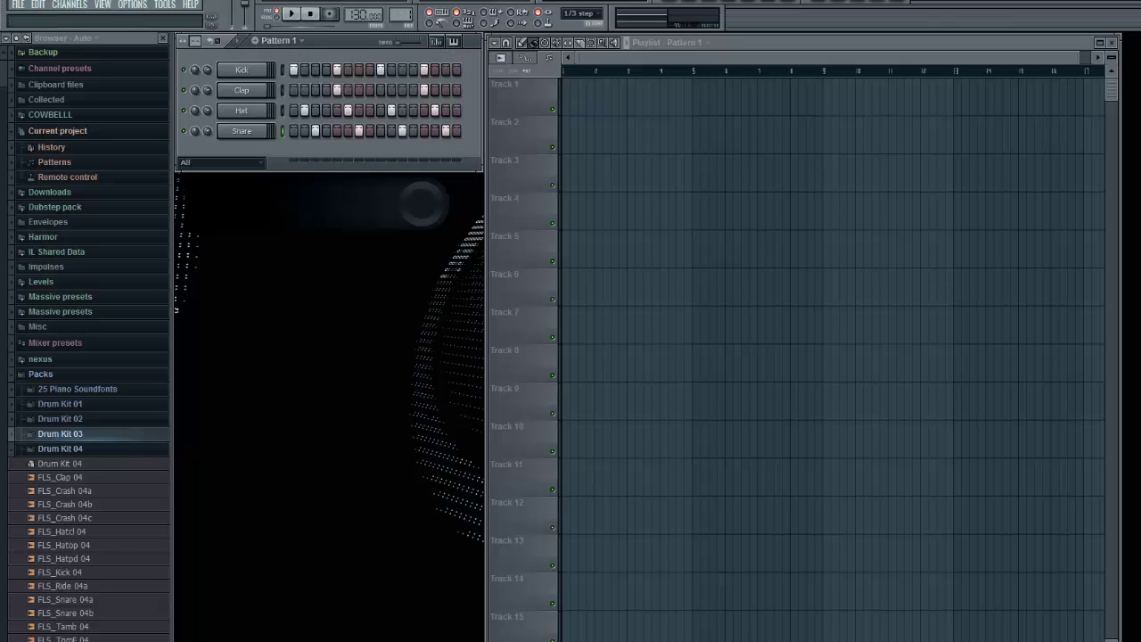
click(294, 40)
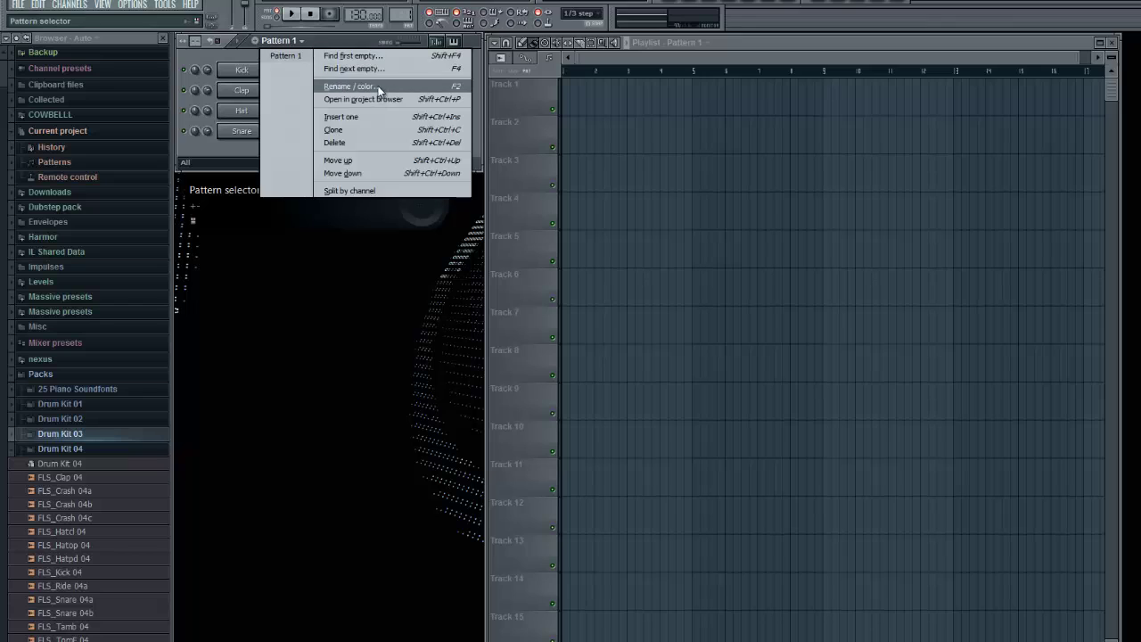
click(378, 86)
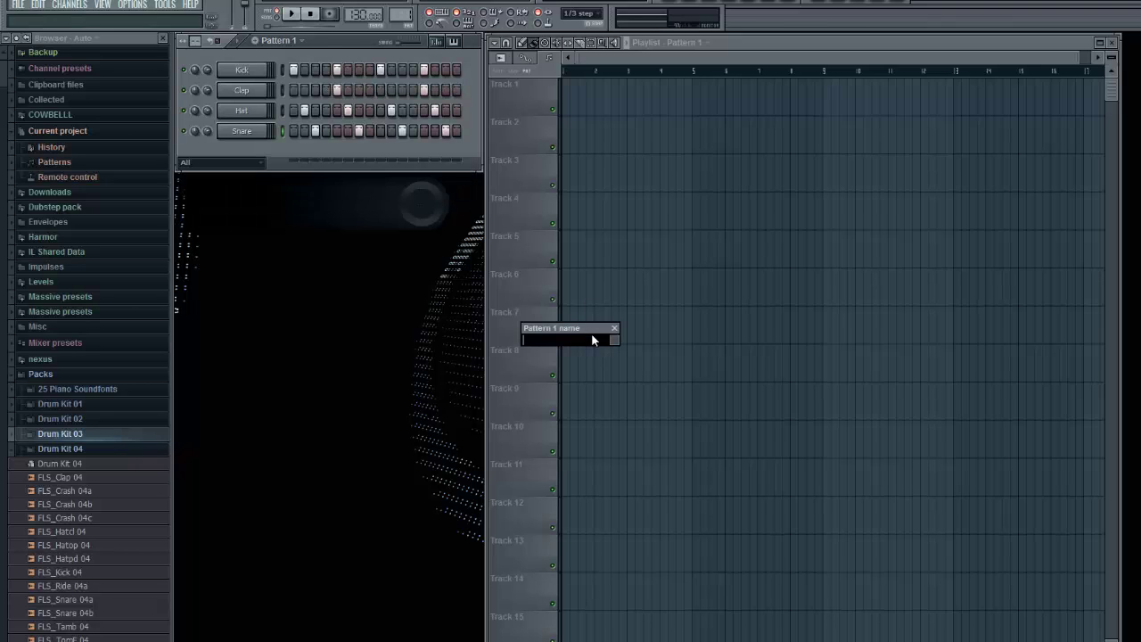
text(Beat)
click(613, 340)
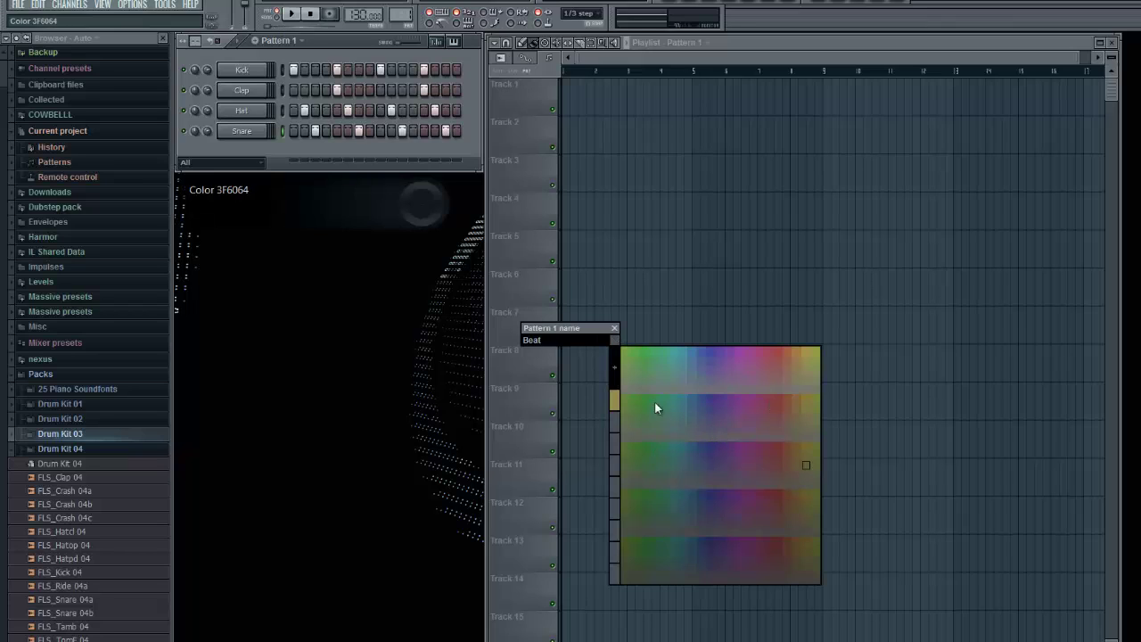
click(614, 418)
click(616, 341)
click(816, 407)
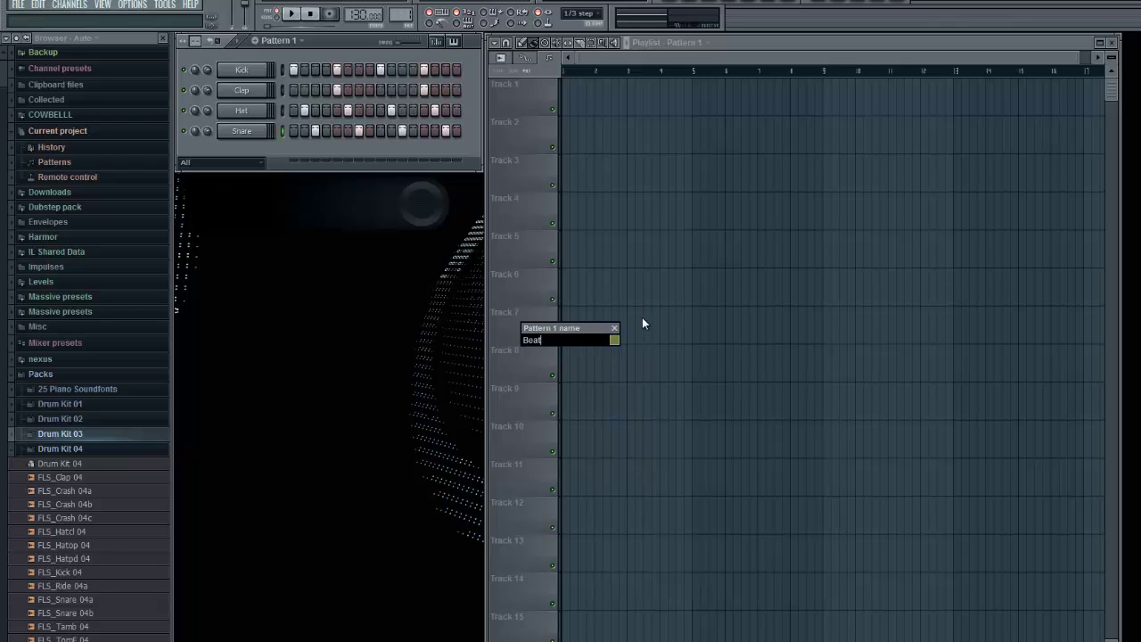
key(Return)
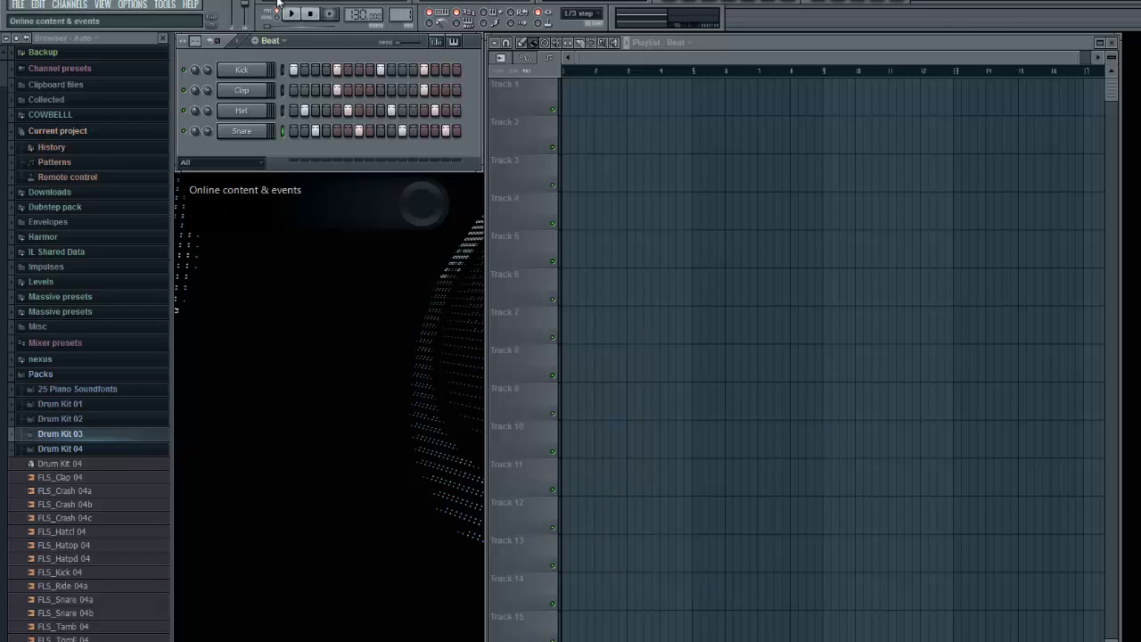
- Paint five Beat clips on Track 1 and drag the farthest one closer to the rest
click(567, 87)
click(601, 89)
click(634, 89)
click(682, 93)
click(796, 89)
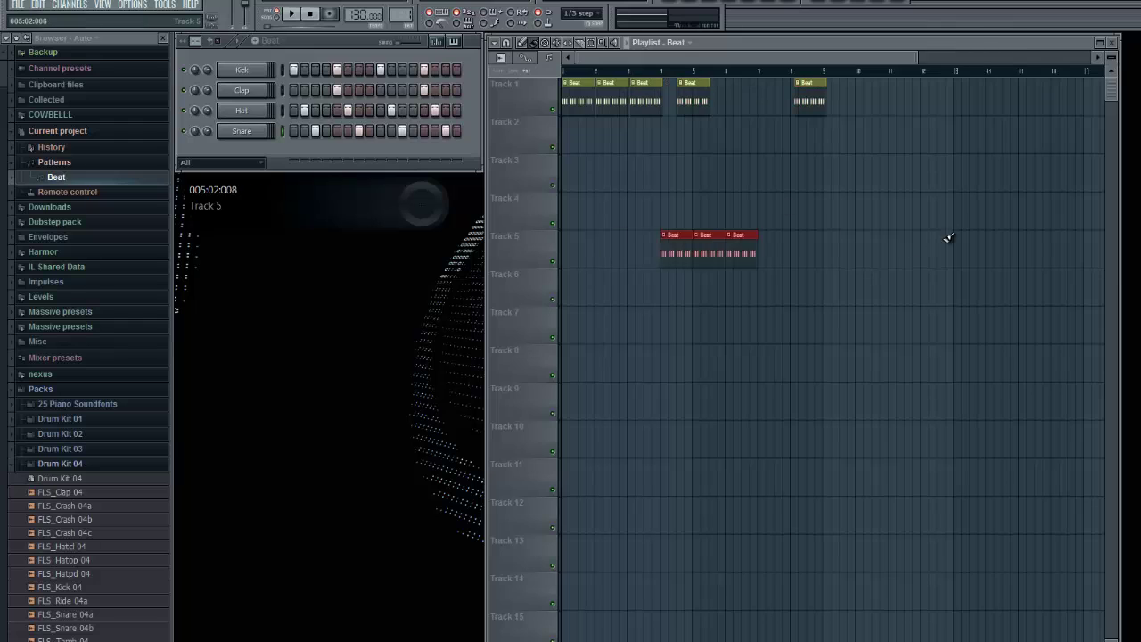
drag(818, 101, 739, 101)
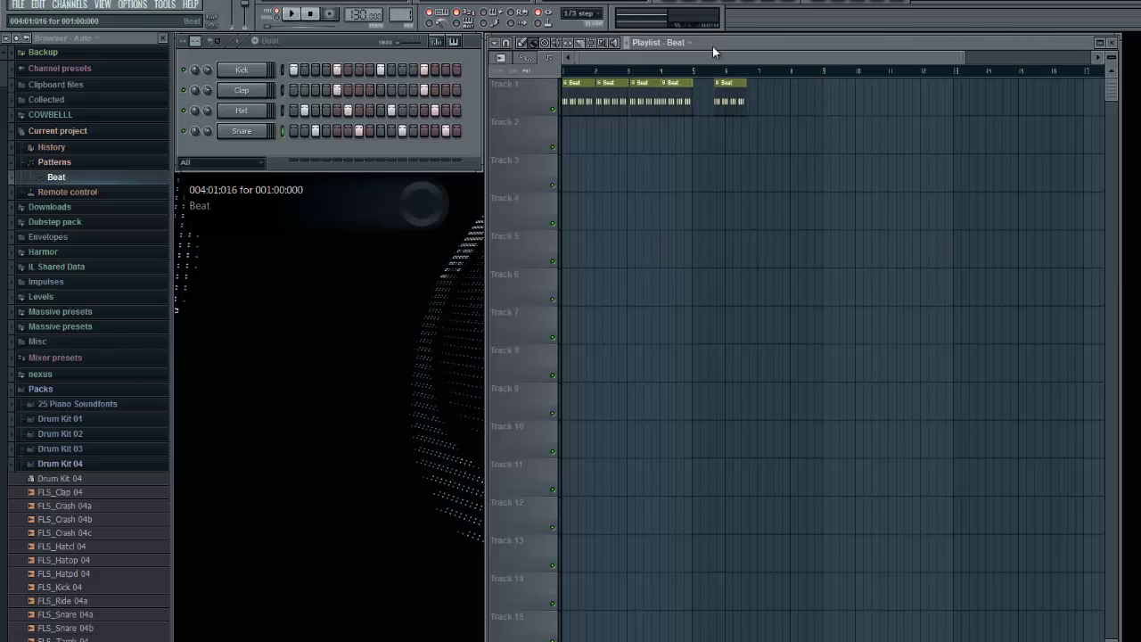
- Play the song from the start of the playlist
scroll(759, 55, right, 1)
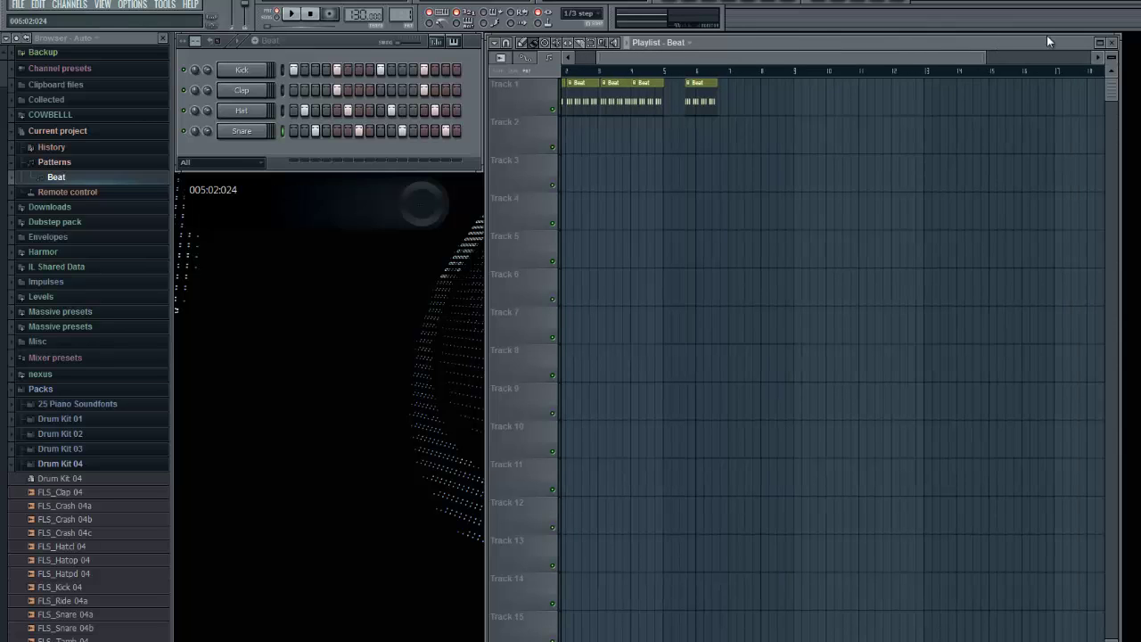
scroll(870, 60, left, 1)
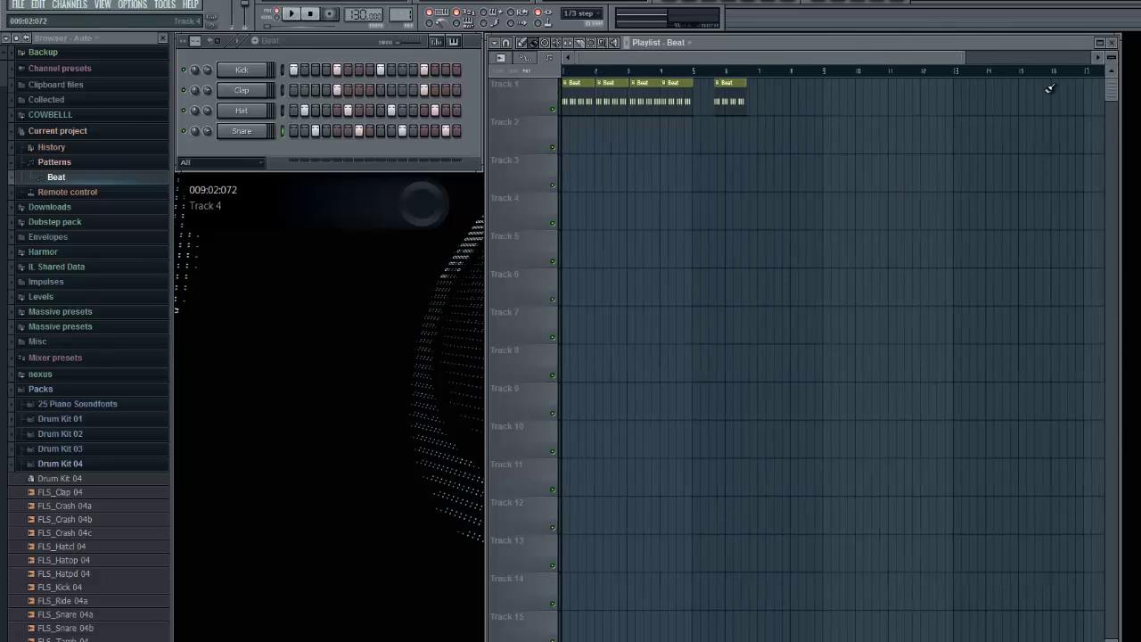
click(565, 72)
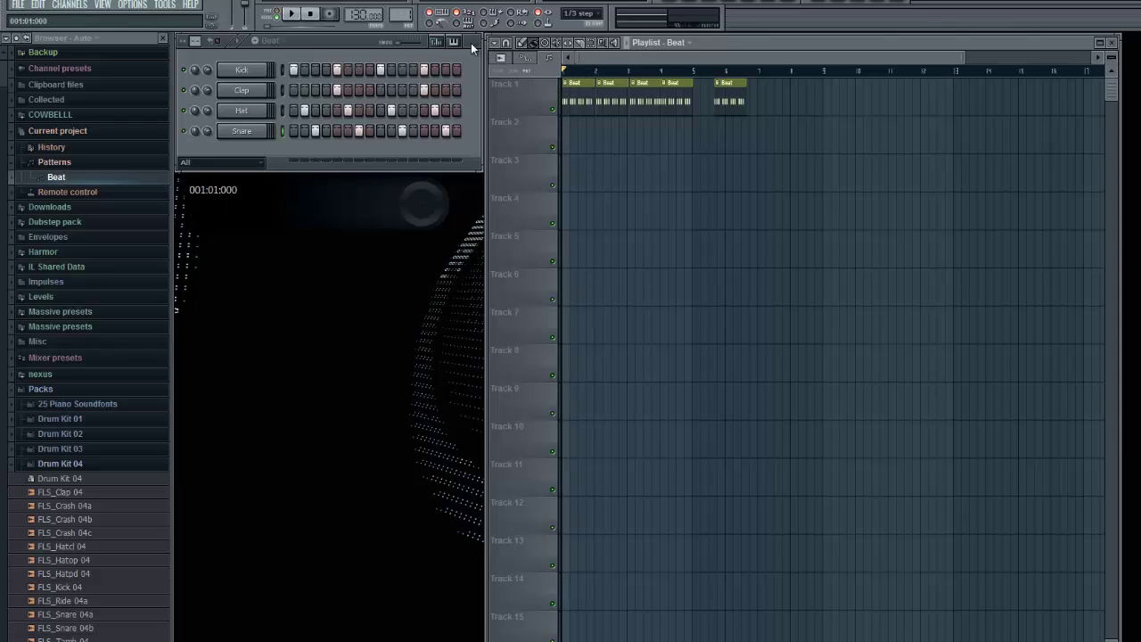
click(294, 16)
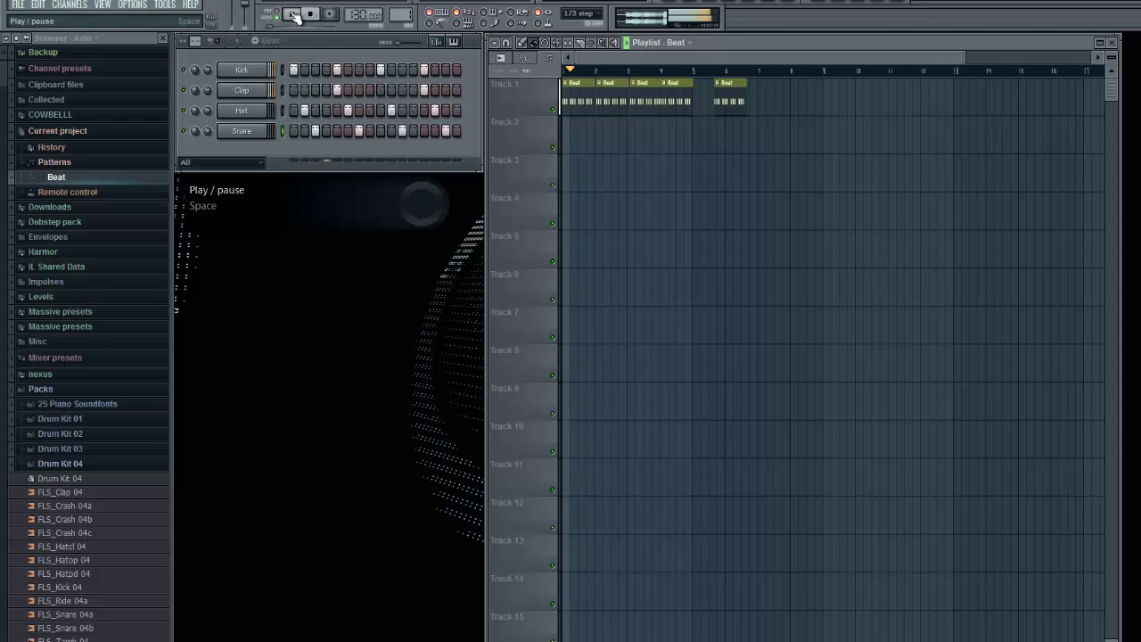